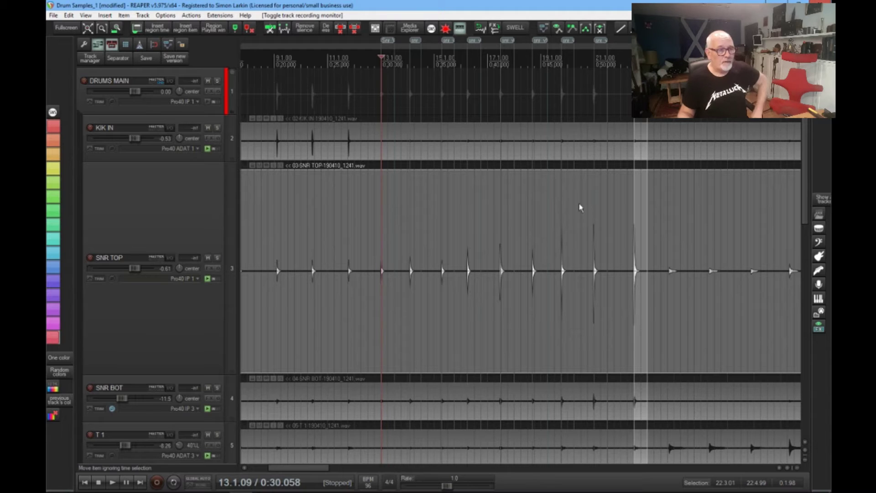
# Reduce the height of the SNR TOP track and look through all drum tracks from KIK IN down to RM R
pyautogui.scroll(3, 410, 228)
pyautogui.scroll(-4, 401, 225)
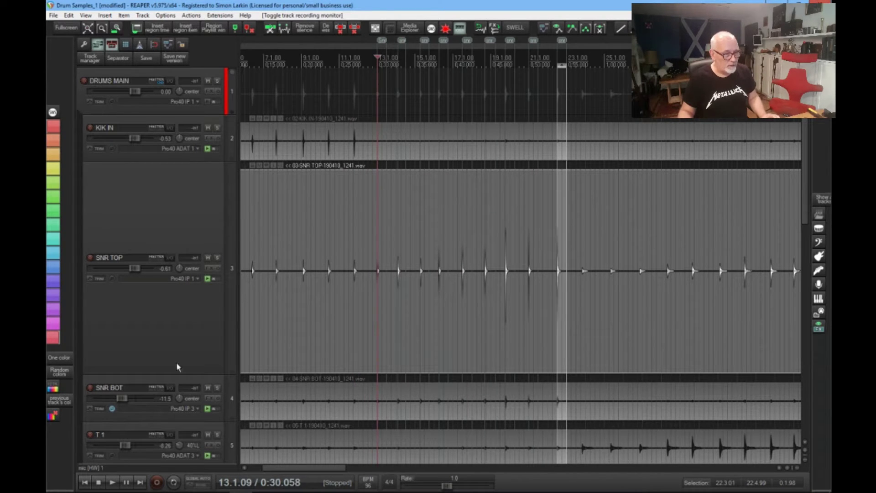
pyautogui.moveTo(177, 379); pyautogui.dragTo(229, 170)
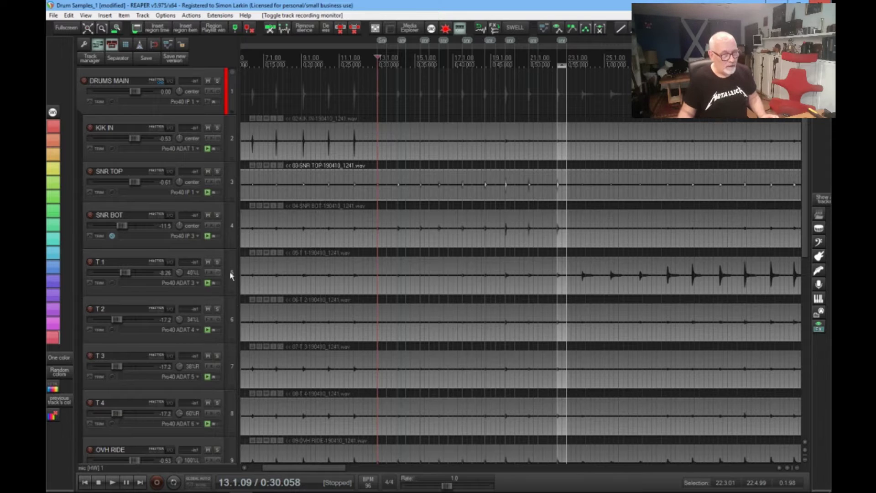
pyautogui.scroll(-3, 229, 231)
pyautogui.scroll(-5, 229, 231)
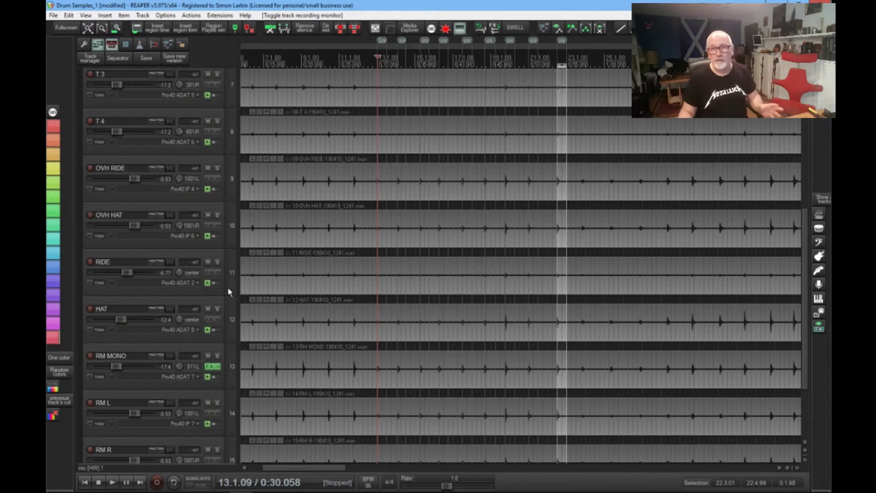
pyautogui.scroll(-2, 229, 287)
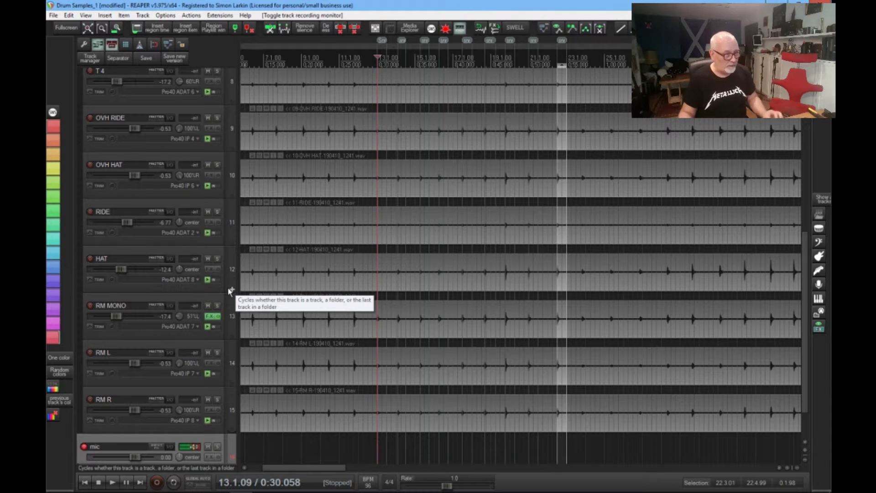
pyautogui.scroll(8, 231, 291)
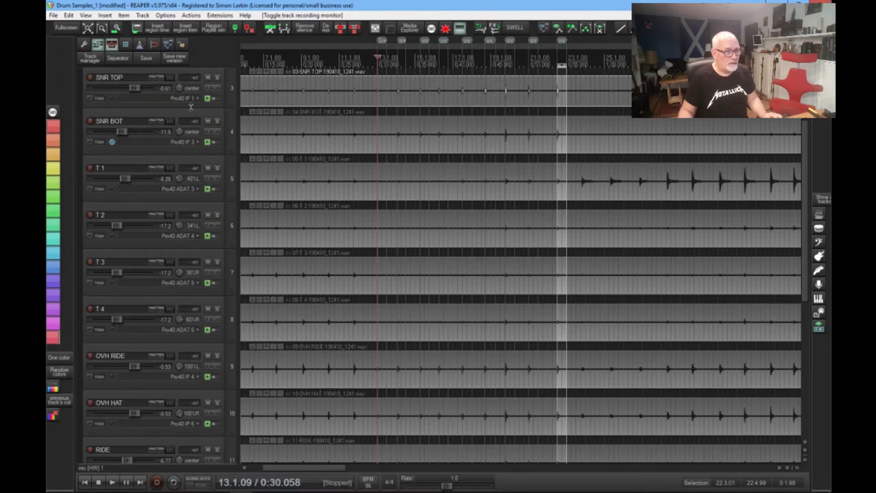
# Enlarge the SNR TOP track to fill most of the arrange view and look over its snare hits
pyautogui.moveTo(191, 106); pyautogui.dragTo(191, 378)
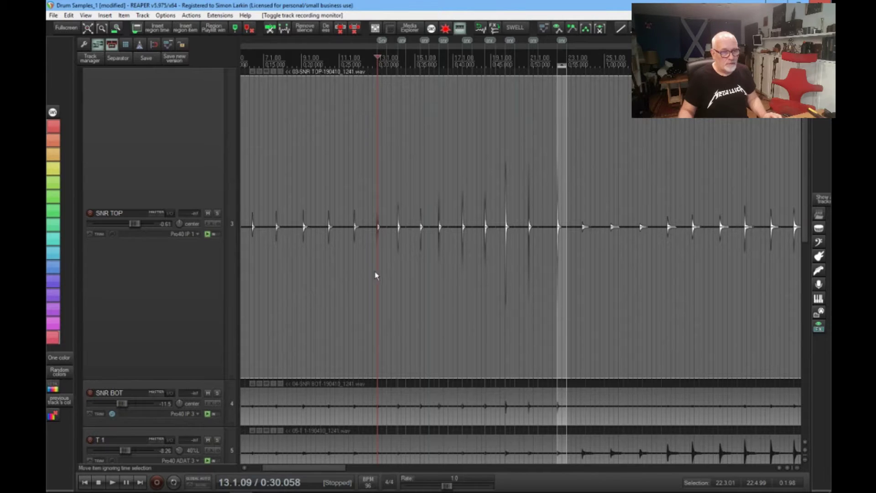
pyautogui.scroll(5, 376, 275)
pyautogui.scroll(-2, 376, 274)
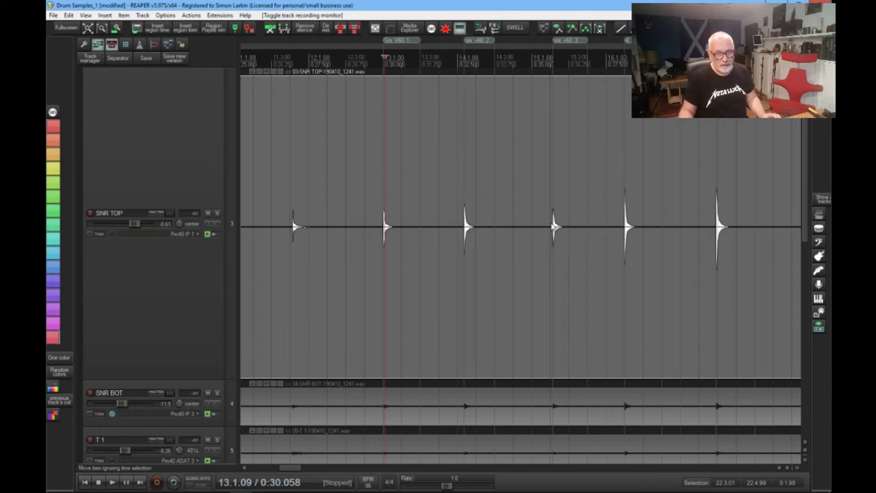
pyautogui.scroll(-2, 553, 227)
pyautogui.hscroll(3, 713, 228)
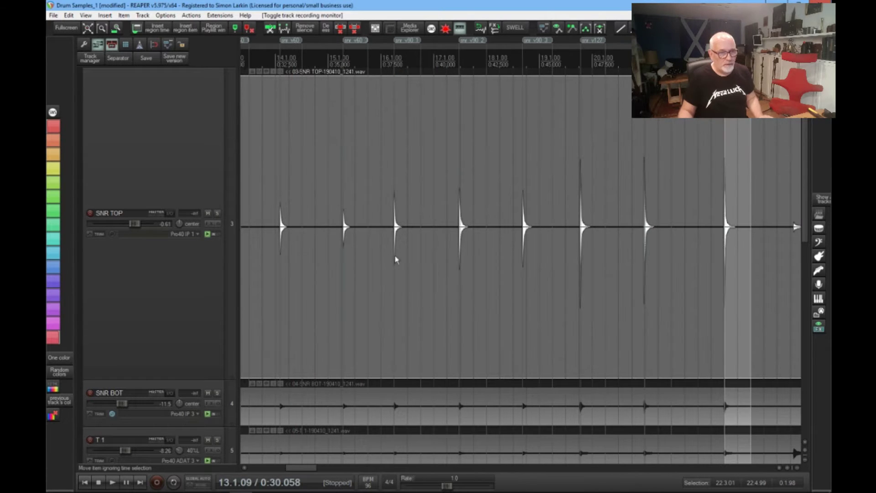
pyautogui.hscroll(2, 598, 245)
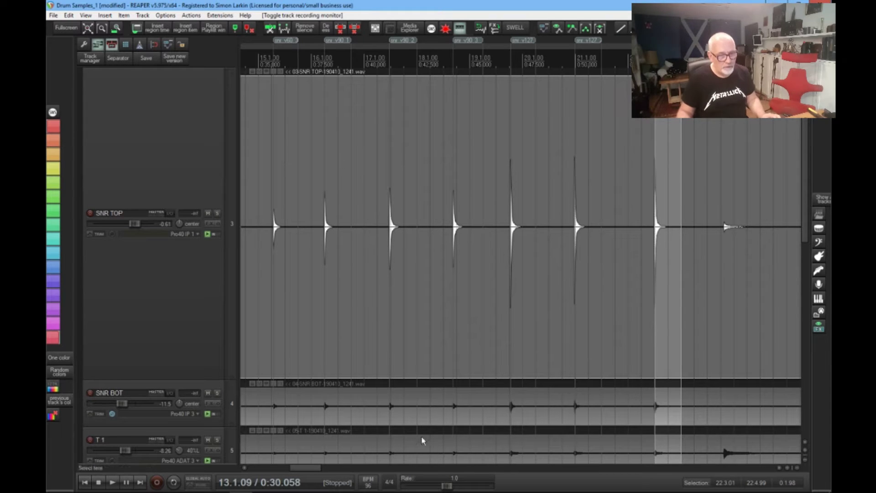
pyautogui.moveTo(314, 470); pyautogui.dragTo(304, 470)
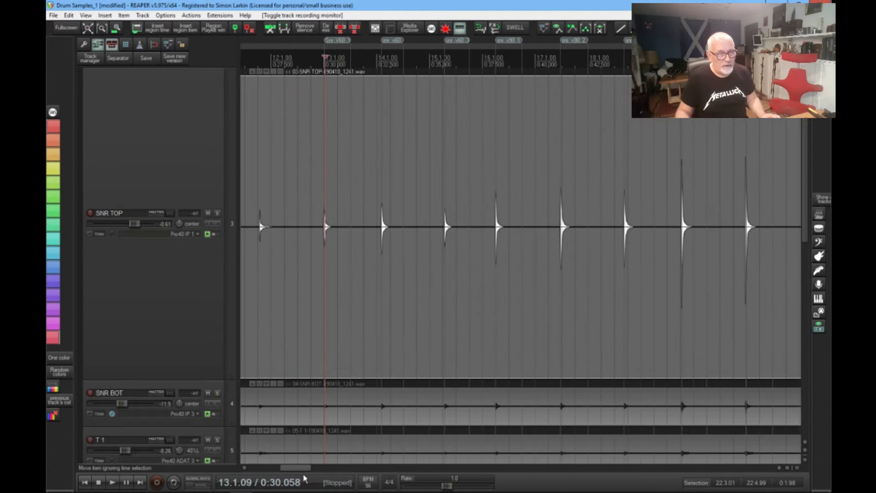
# Examine the individual snare hits and their velocity-named regions on the SNR TOP track, from velocity 60 to 127
pyautogui.scroll(5, 254, 40)
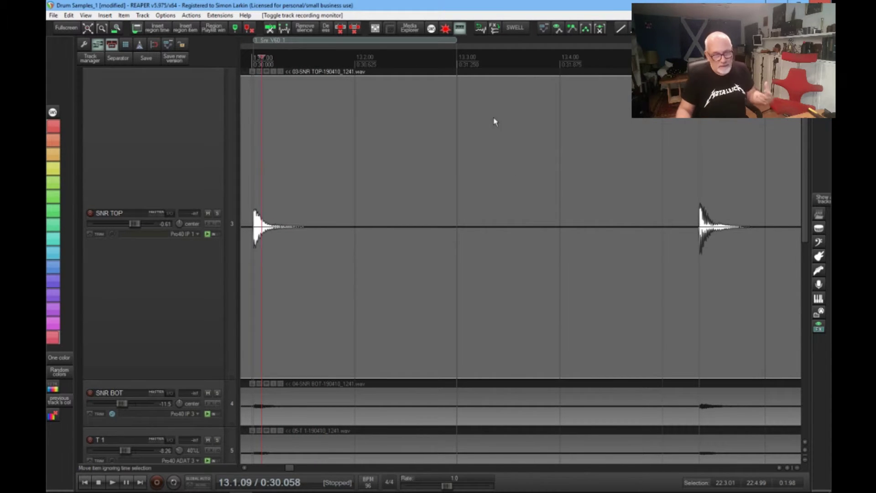
pyautogui.scroll(-5, 504, 139)
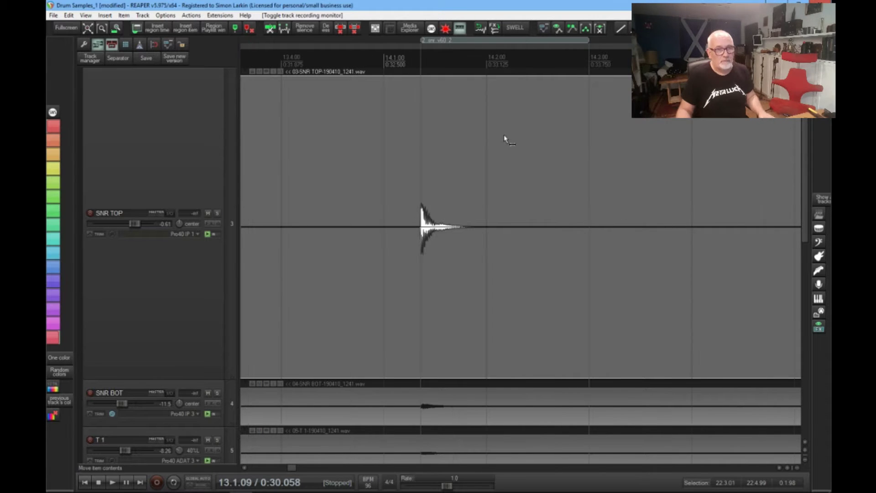
pyautogui.hscroll(2, 566, 87)
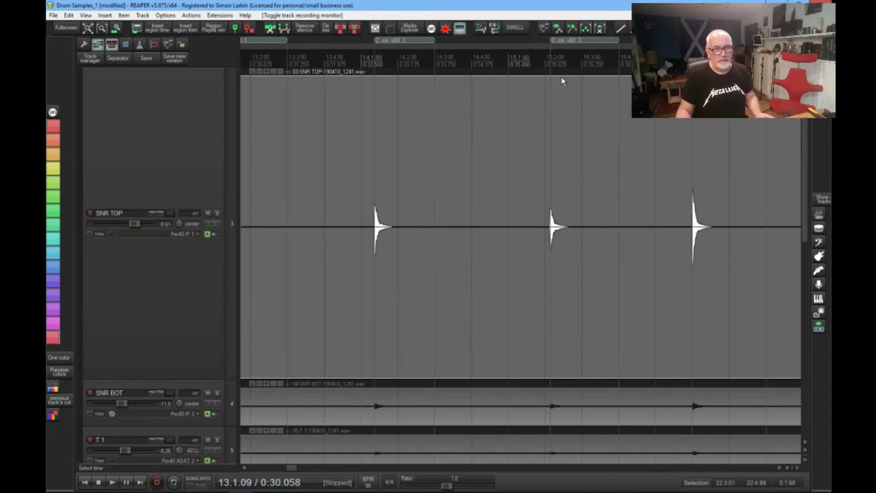
pyautogui.hscroll(2, 563, 104)
pyautogui.hscroll(2, 562, 103)
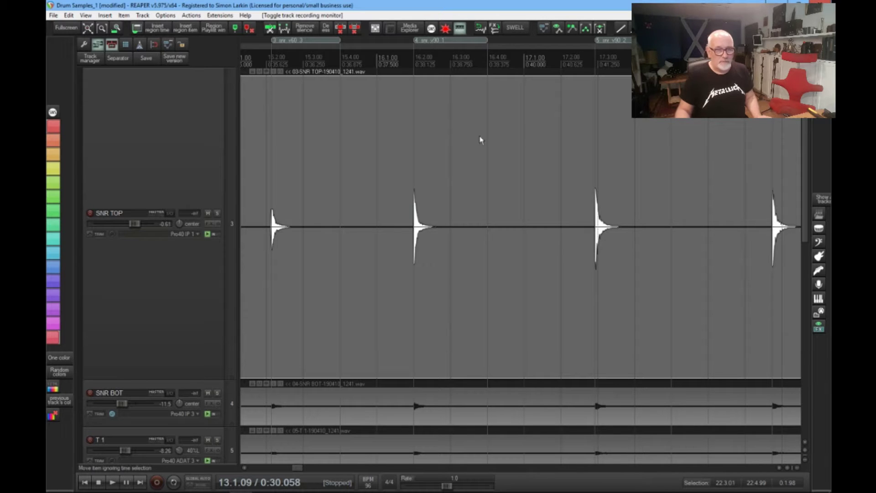
pyautogui.hscroll(2, 576, 160)
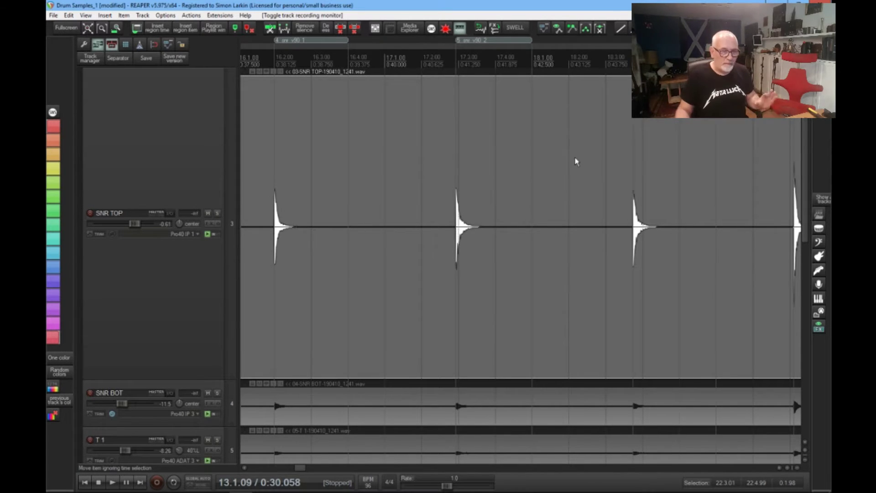
pyautogui.hscroll(2, 575, 160)
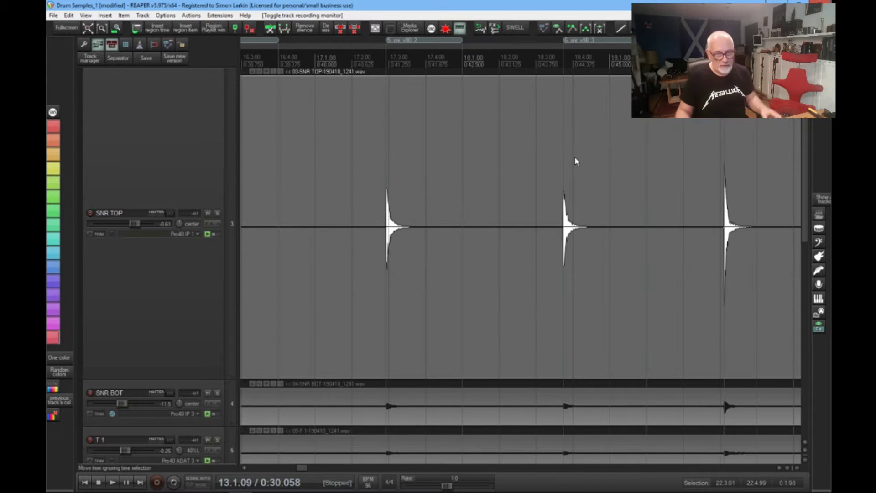
pyautogui.scroll(2, 575, 160)
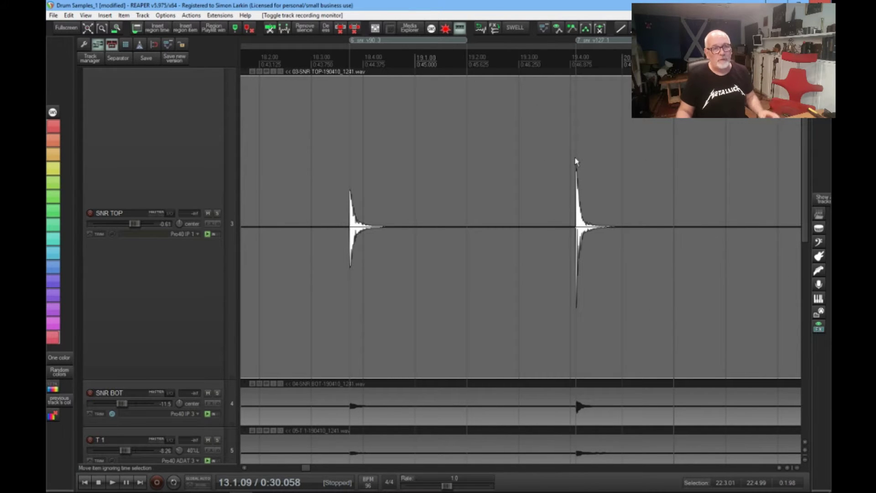
pyautogui.hscroll(3, 618, 145)
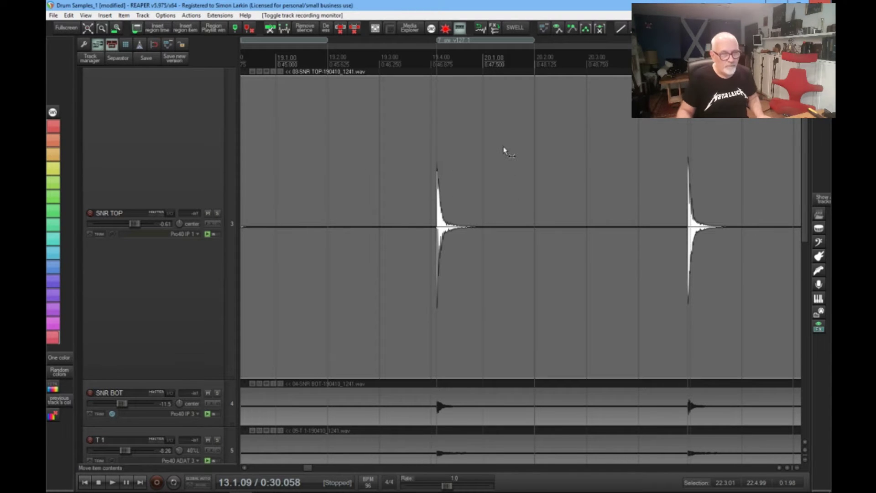
pyautogui.hscroll(-6, 504, 150)
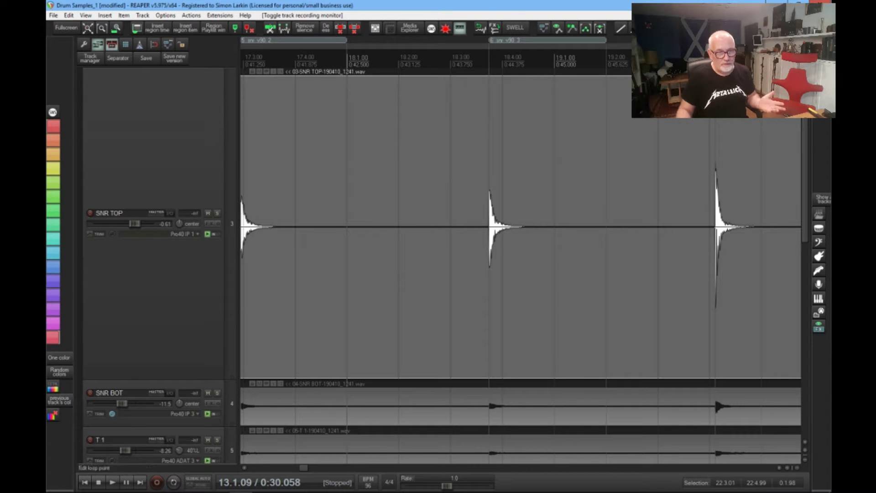
# Play the recording from just before the third velocity 90 snare hit, at about 0:44, and stop it
pyautogui.click(474, 146)
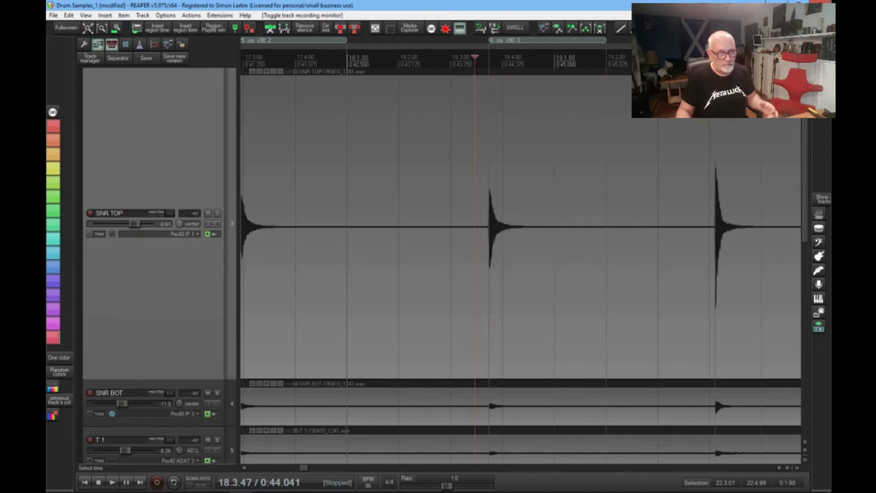
pyautogui.press('space')
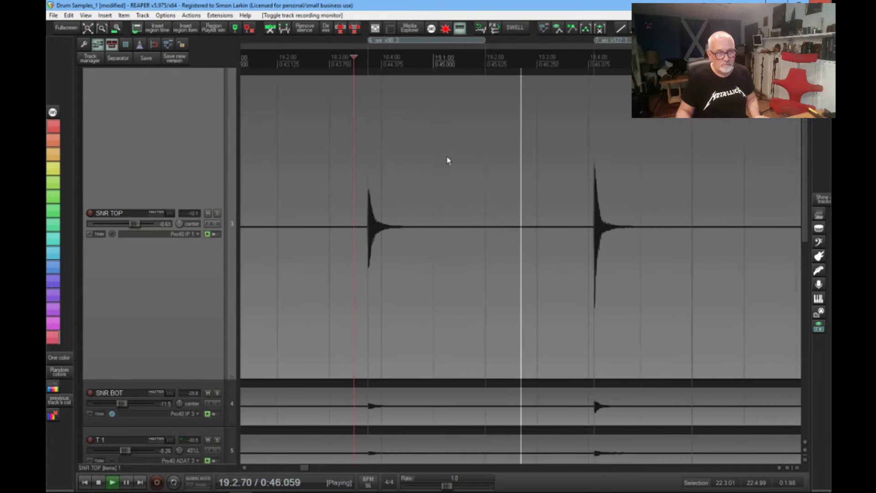
pyautogui.press('space')
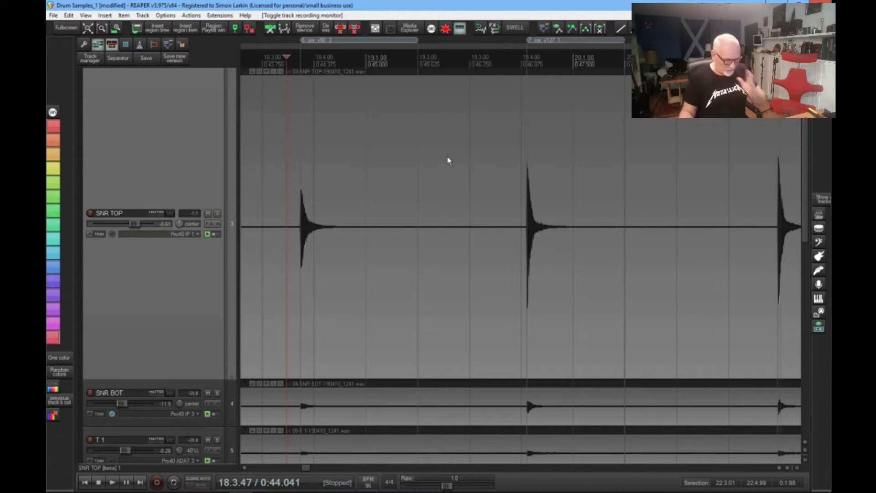
# Open the Render to File settings and set the render bounds to Project regions
pyautogui.scroll(-4, 530, 80)
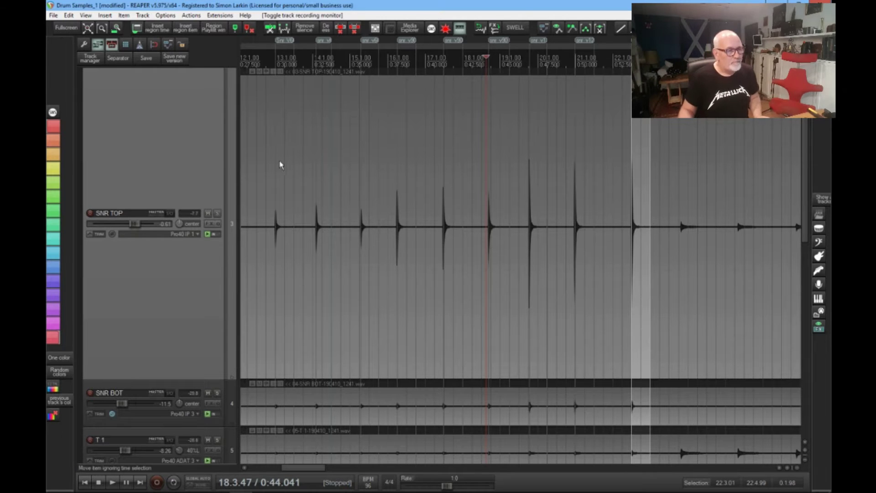
pyautogui.scroll(2, 294, 170)
pyautogui.scroll(-2, 293, 169)
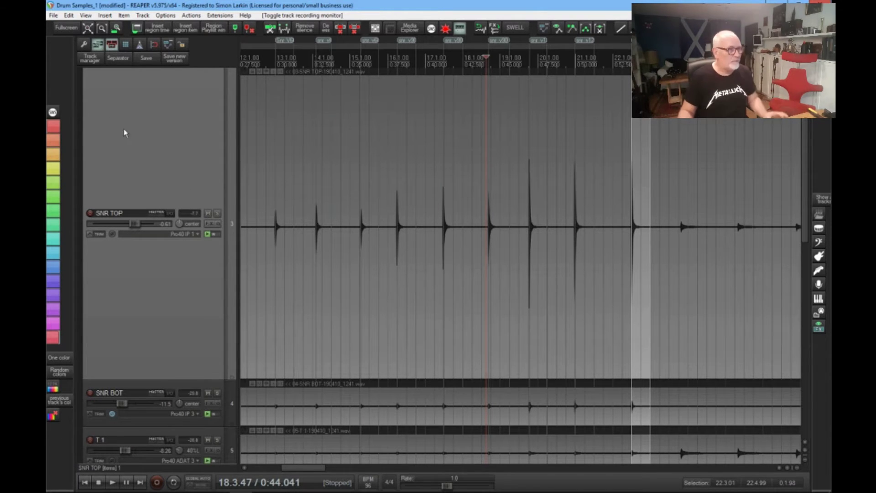
pyautogui.click(53, 15)
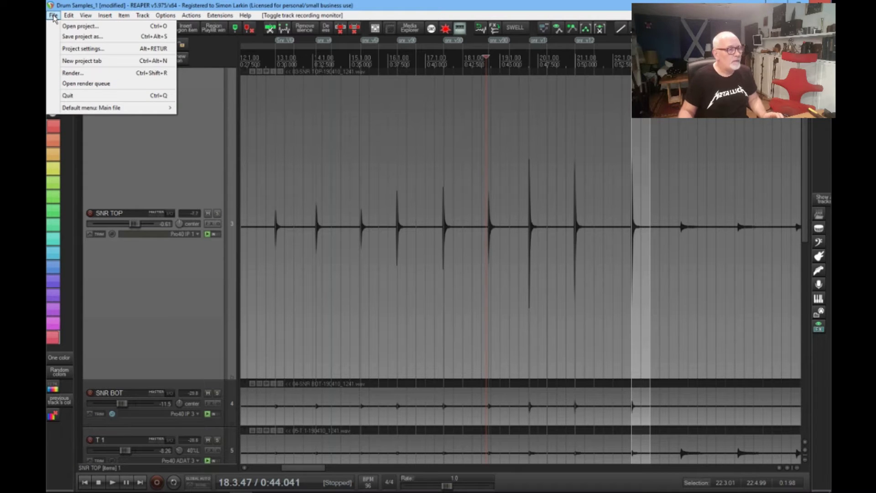
pyautogui.click(73, 73)
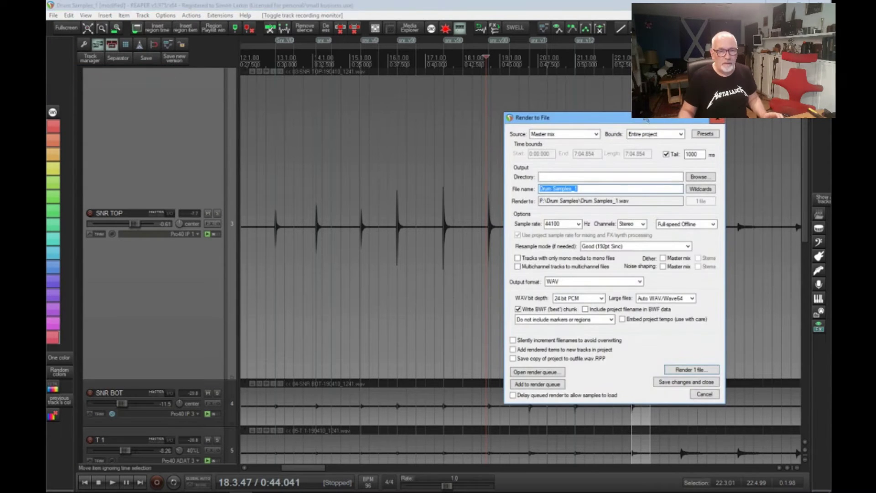
pyautogui.moveTo(645, 120); pyautogui.dragTo(420, 67)
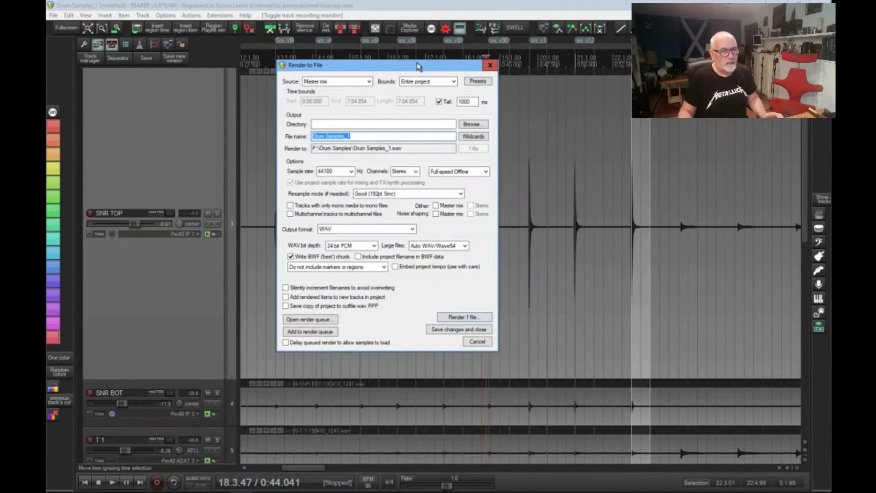
pyautogui.click(454, 82)
pyautogui.click(438, 109)
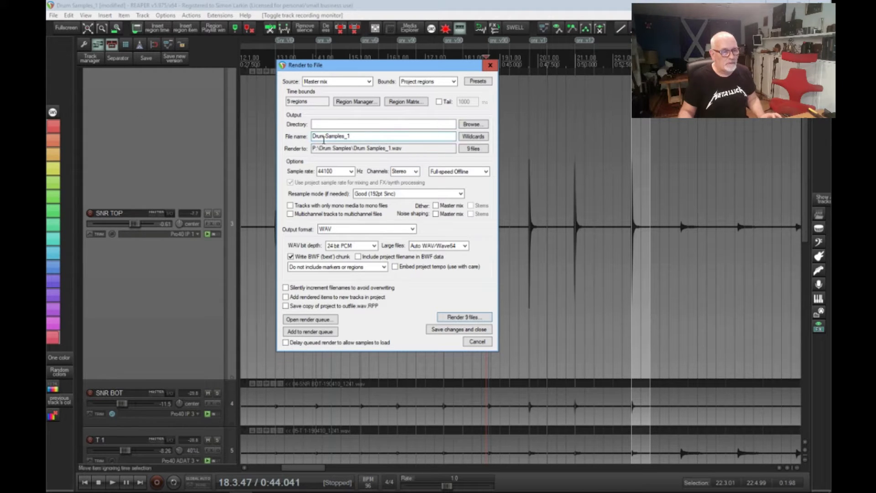
# Replace the render file name with the $region wildcard so each file takes its region's name
pyautogui.moveTo(384, 133); pyautogui.dragTo(311, 136)
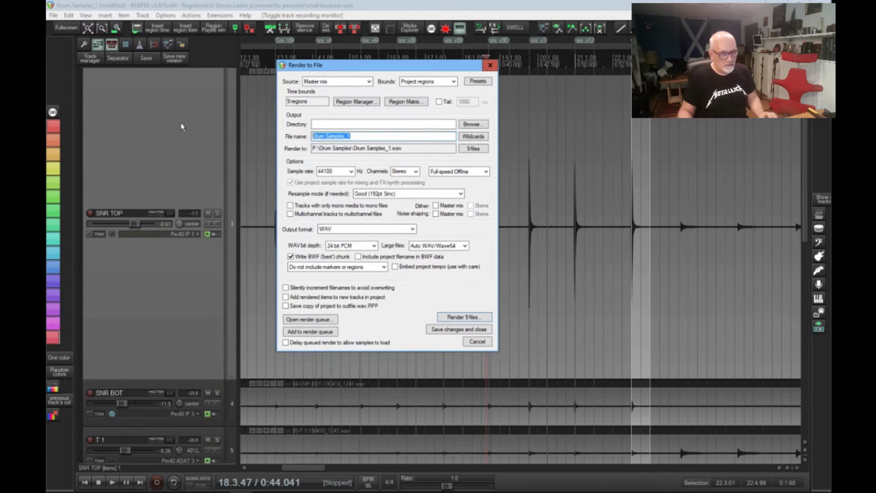
pyautogui.press('BackSpace')
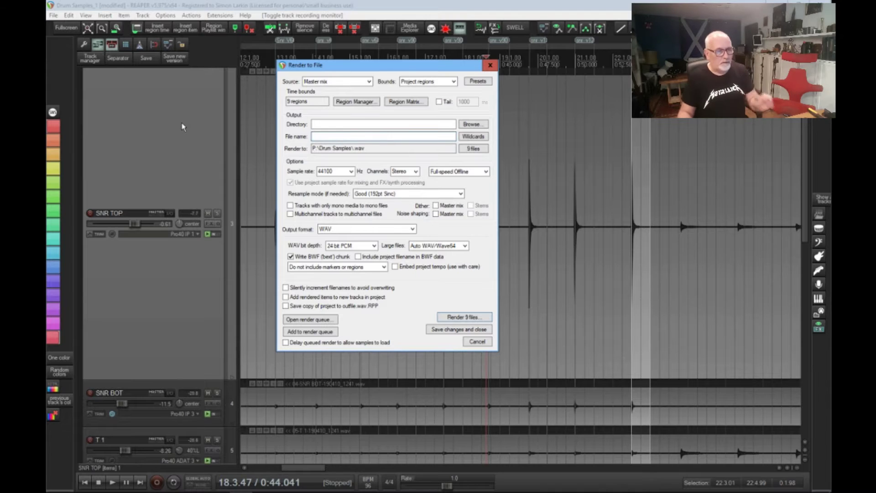
pyautogui.click(479, 138)
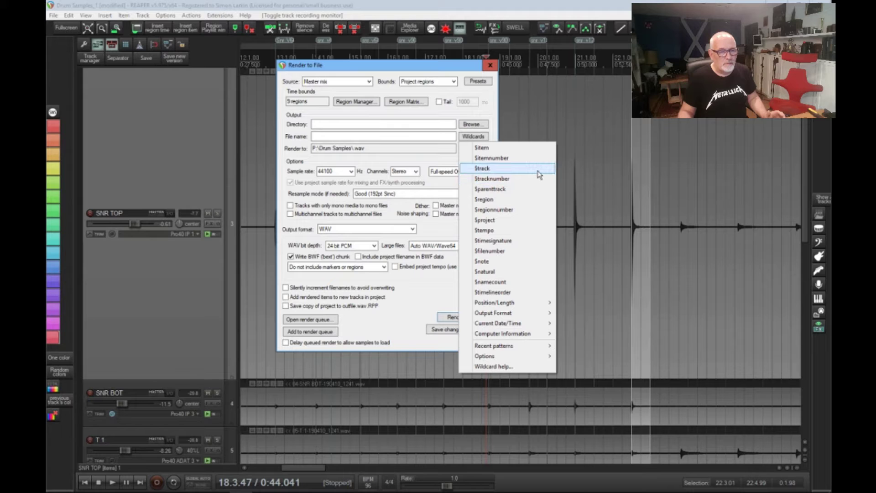
pyautogui.click(528, 201)
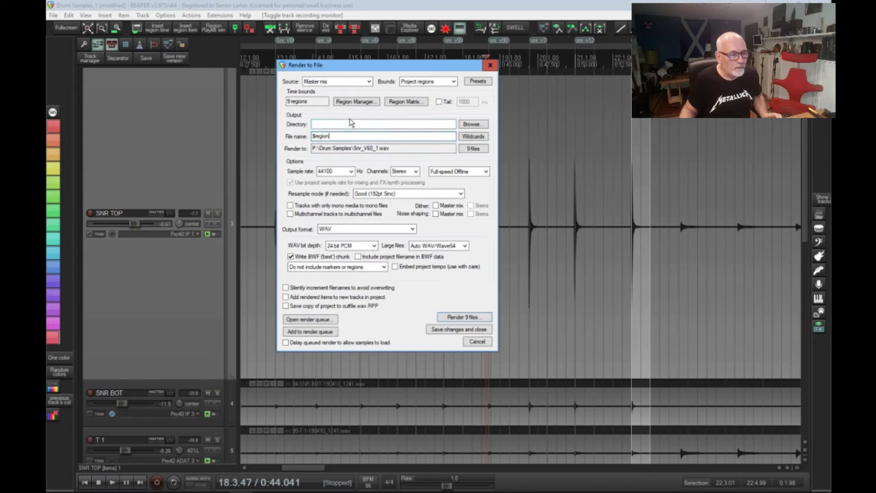
# Set the output directory to P:\Drum Samples and render the nine regions as WAV files
pyautogui.click(473, 125)
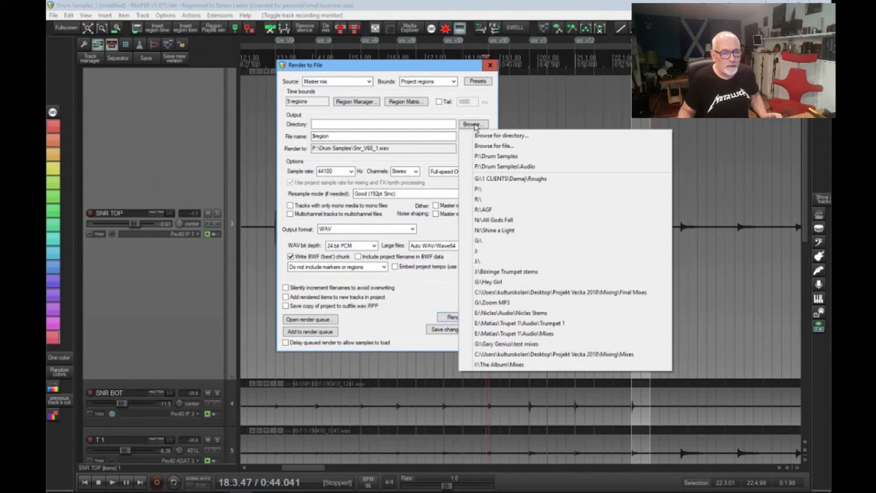
pyautogui.click(561, 157)
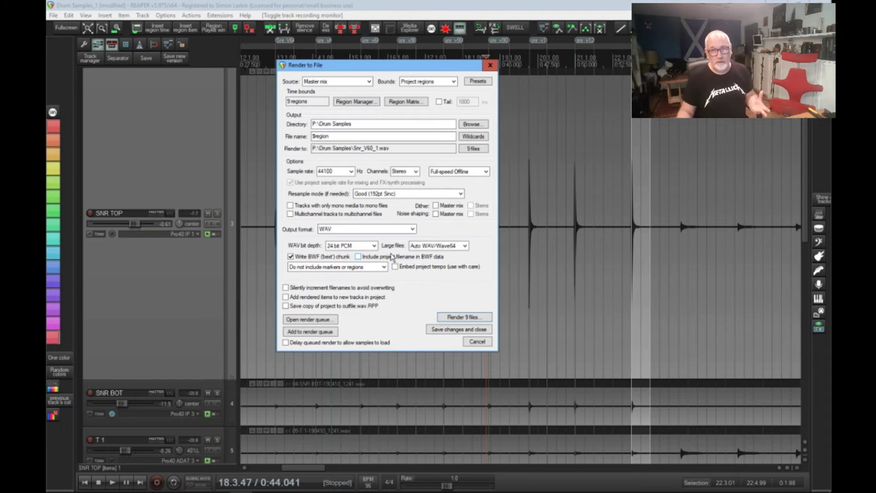
pyautogui.click(460, 318)
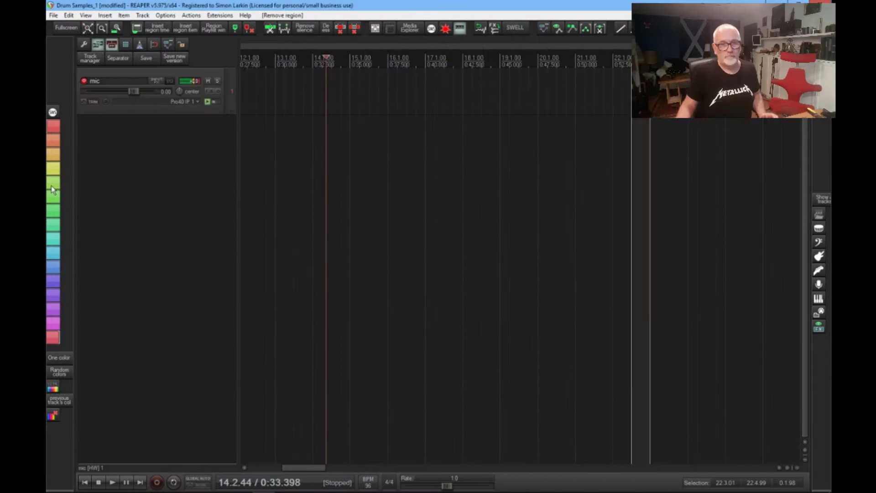
# Return to the project start, insert a new track and place it above the mic track
pyautogui.press('Home')
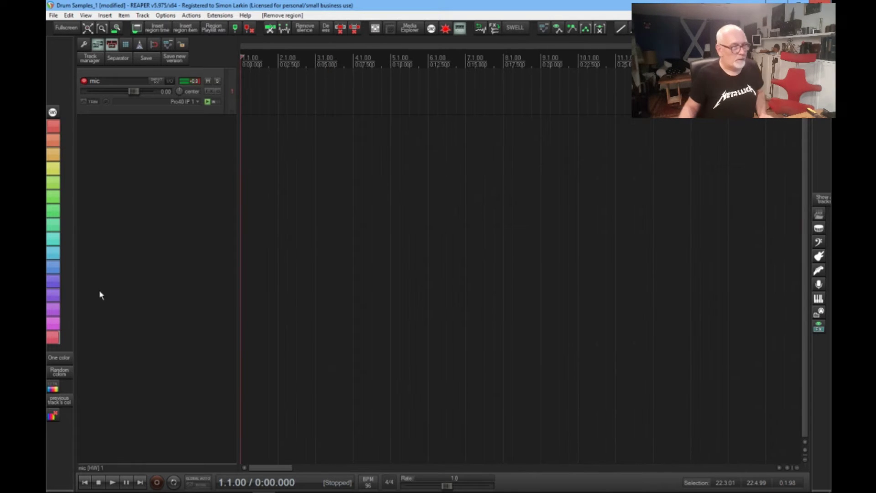
pyautogui.doubleClick(145, 249)
pyautogui.moveTo(176, 127); pyautogui.dragTo(164, 67)
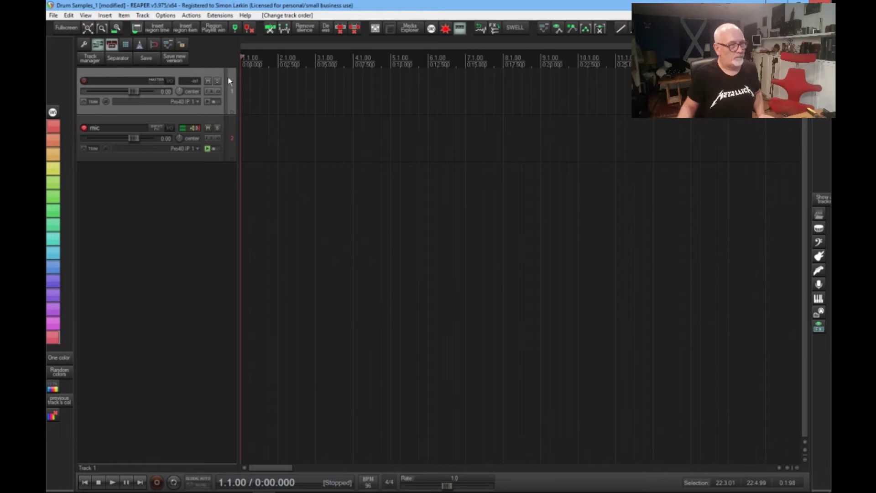
# Add the Cockos ReaSamplOmatic5000 instrument to the new track and move its FX window clear of the track controls
pyautogui.click(209, 91)
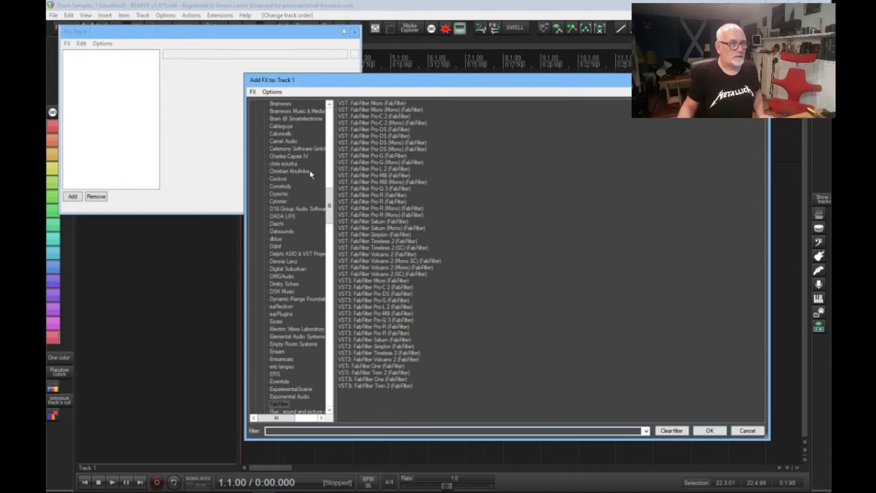
pyautogui.click(277, 179)
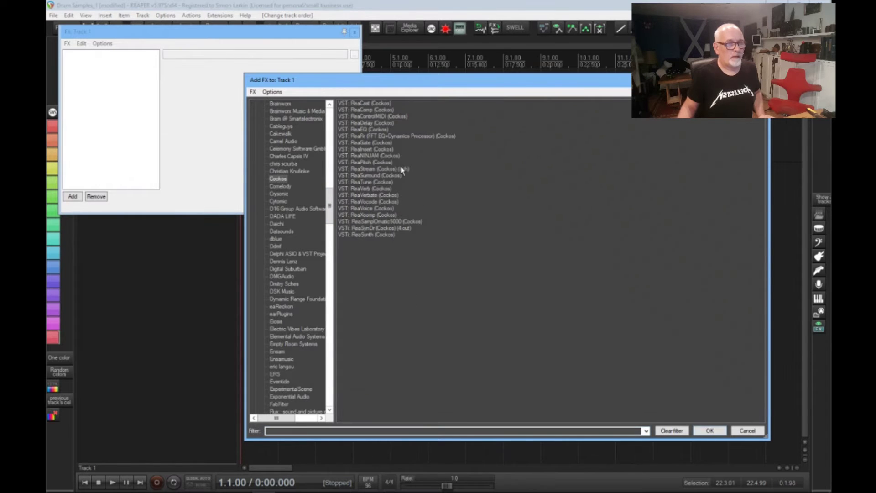
pyautogui.click(408, 222)
pyautogui.doubleClick(408, 222)
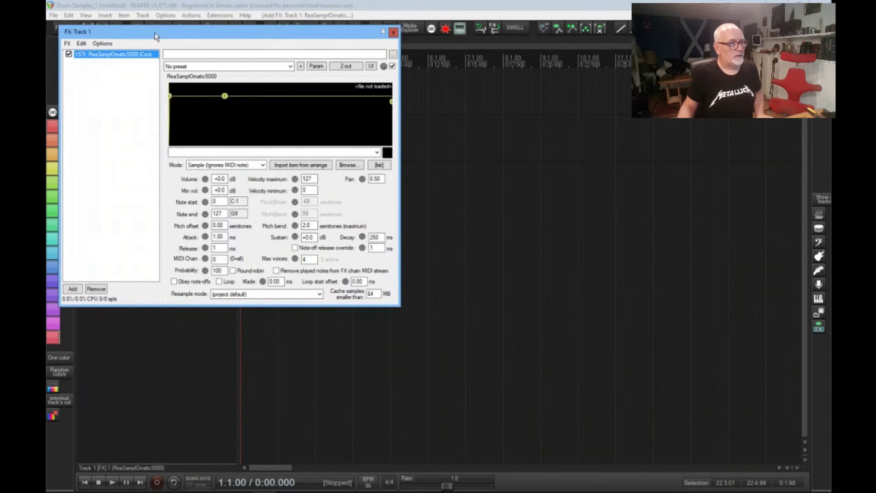
pyautogui.moveTo(173, 31); pyautogui.dragTo(395, 89)
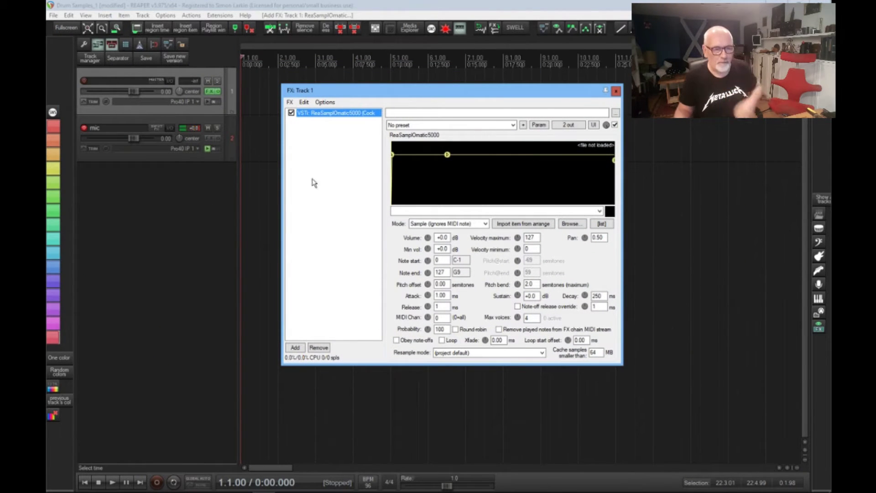
pyautogui.click(591, 211)
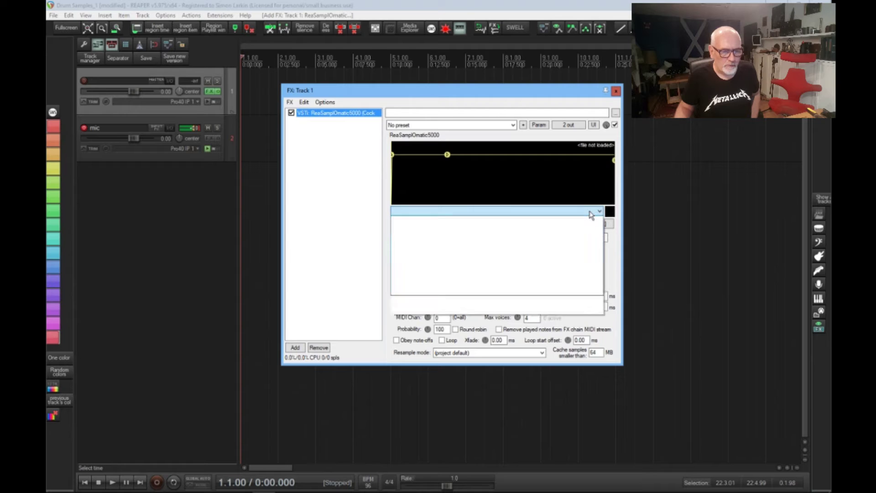
pyautogui.click(591, 212)
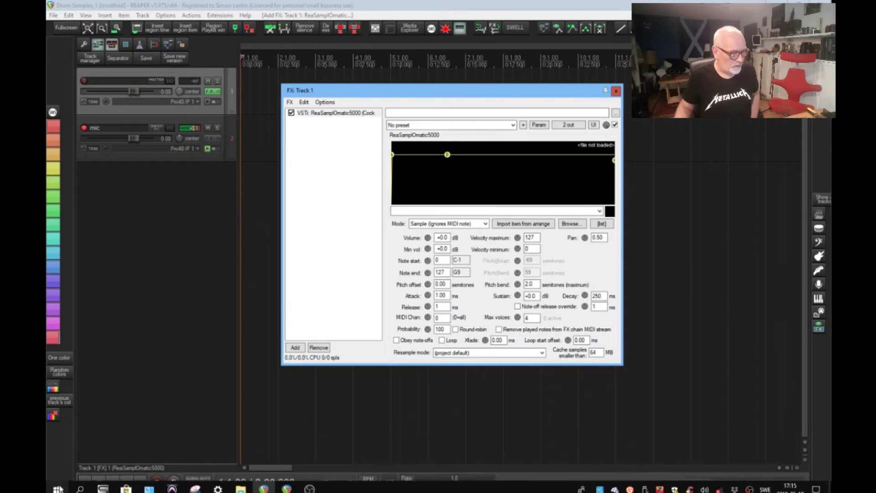
pyautogui.click(56, 484)
pyautogui.click(131, 225)
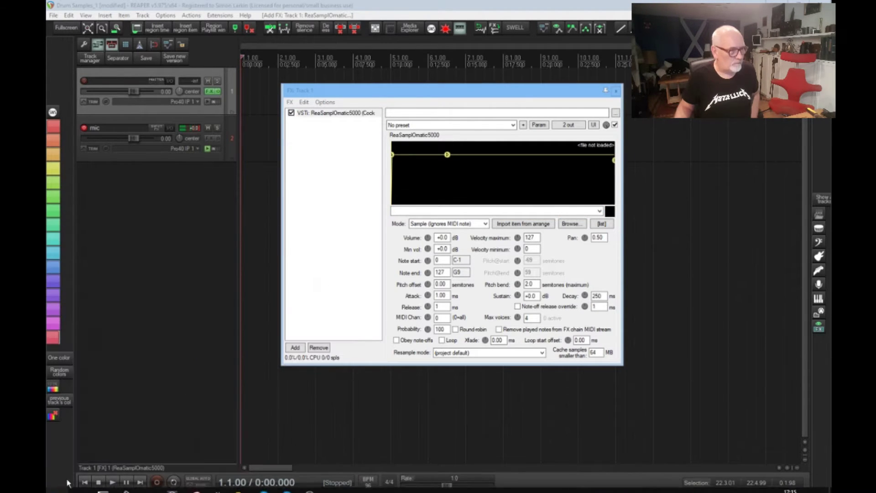
# Open the Media Explorer and browse to the G:\1 CLIENTS\Damaj\Drum Samples\Samples folder
pyautogui.click(87, 15)
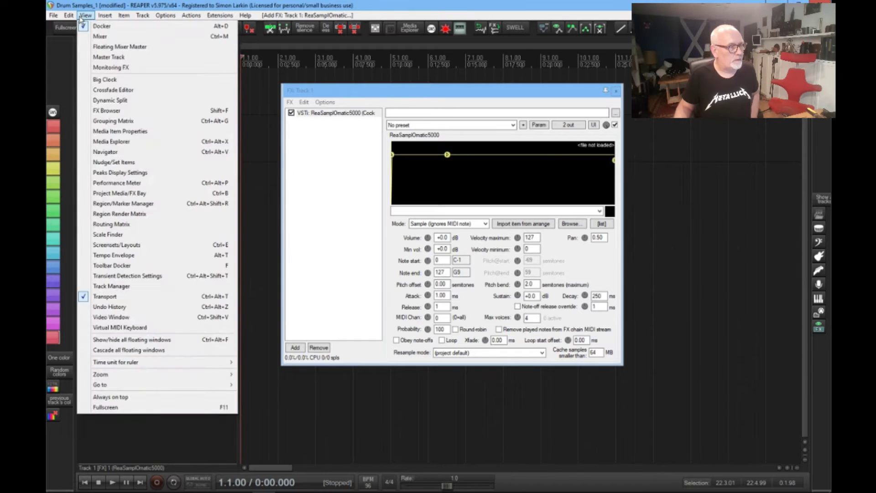
pyautogui.click(131, 142)
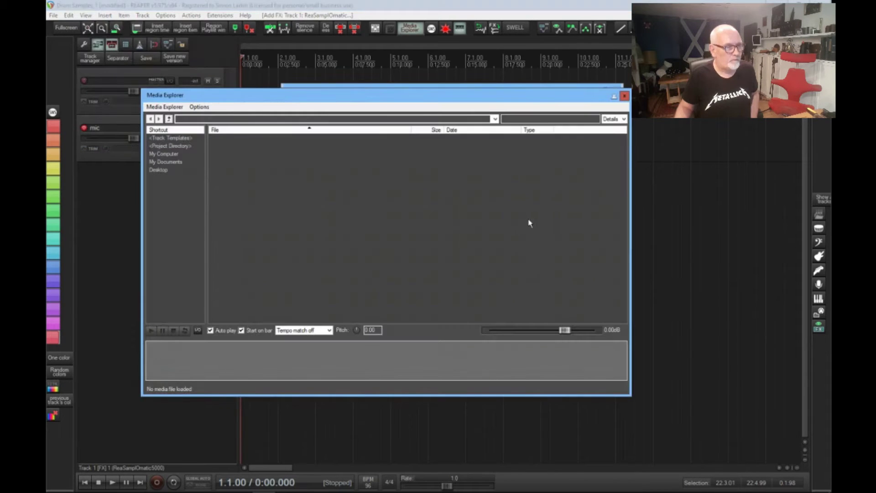
pyautogui.click(173, 156)
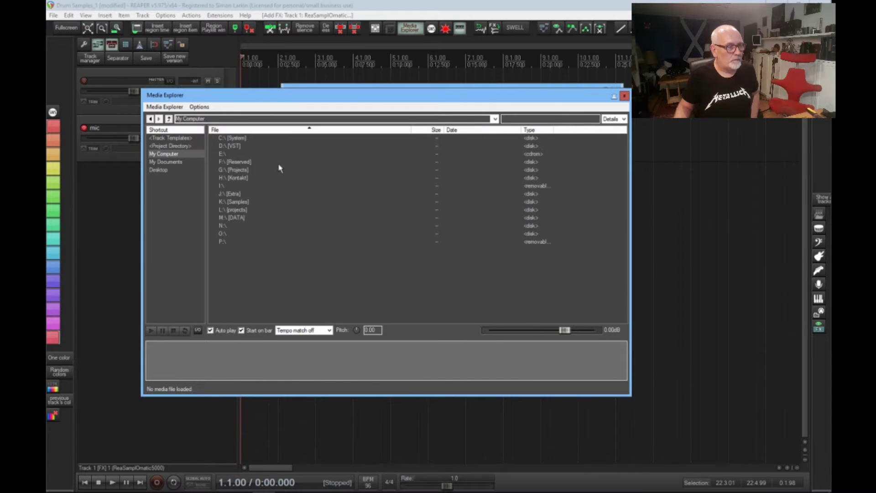
pyautogui.doubleClick(239, 170)
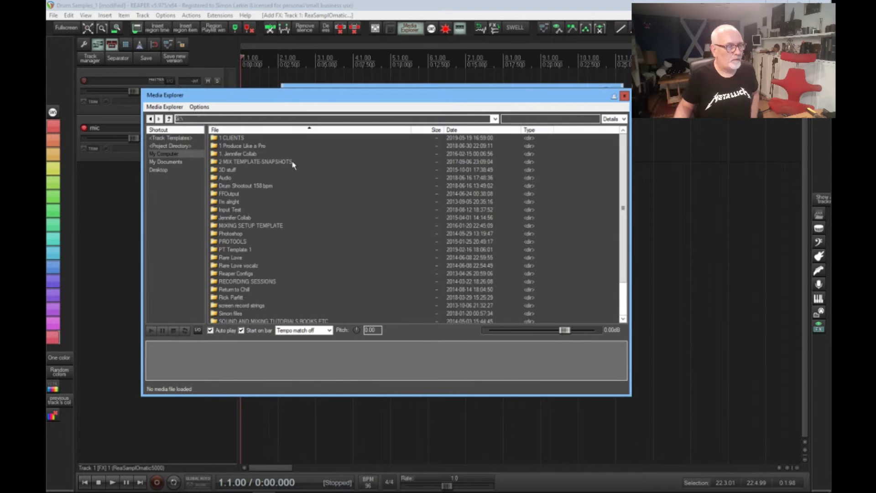
pyautogui.click(237, 139)
pyautogui.doubleClick(237, 139)
pyautogui.doubleClick(226, 162)
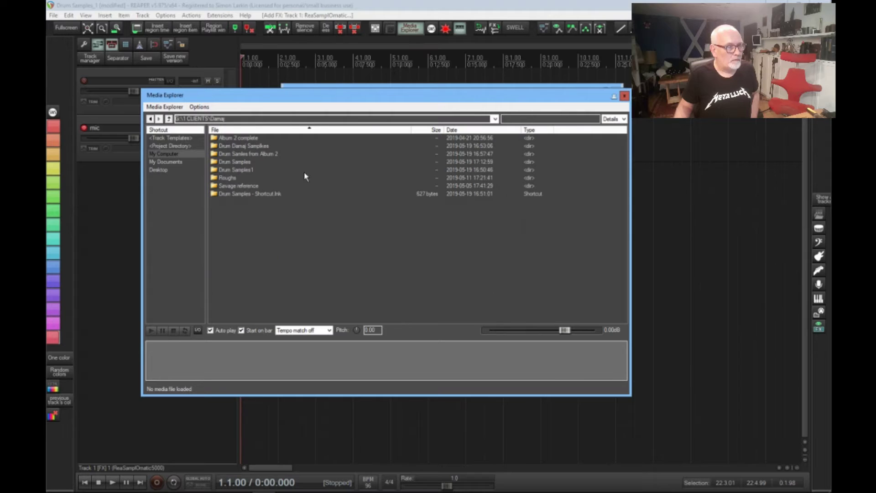
pyautogui.doubleClick(249, 167)
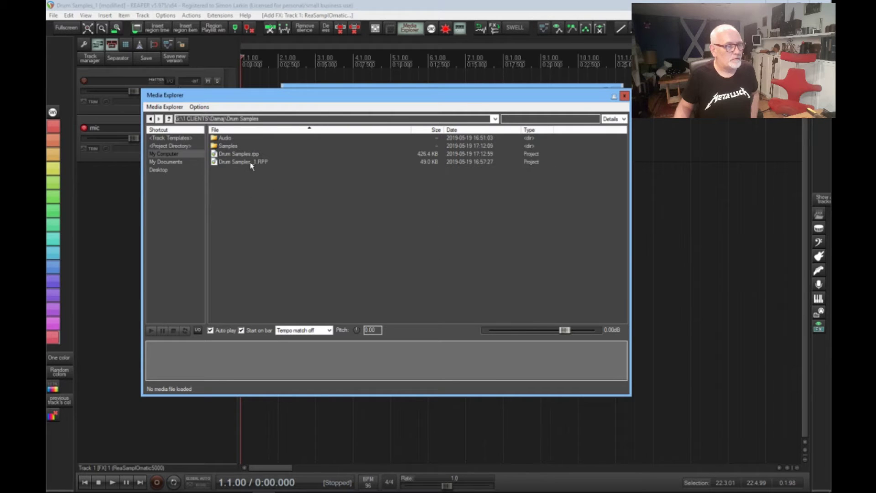
pyautogui.doubleClick(230, 147)
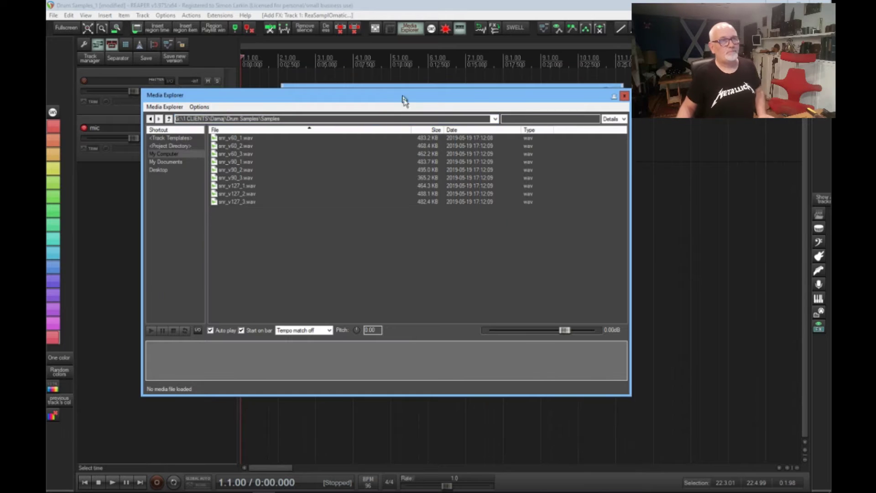
# Load snr_v60_1.wav from the Media Explorer into the ReaSamplOmatic5000 and close the explorer
pyautogui.moveTo(403, 98); pyautogui.dragTo(546, 221)
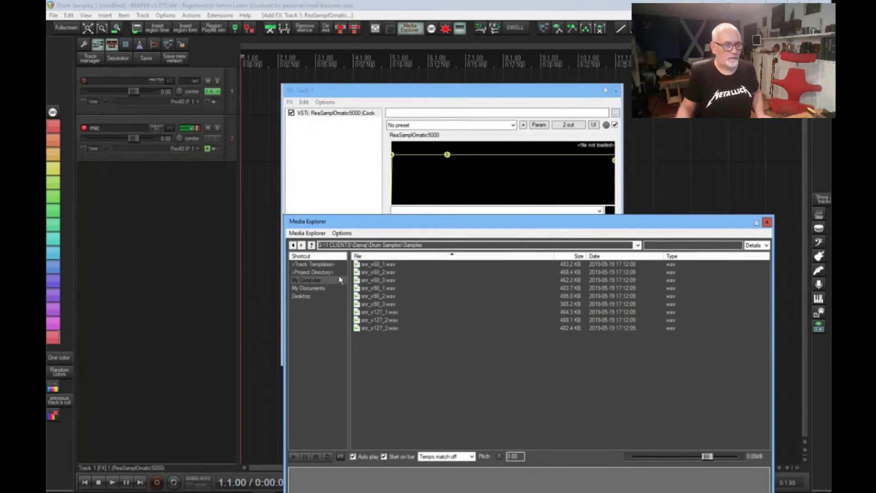
pyautogui.click(380, 264)
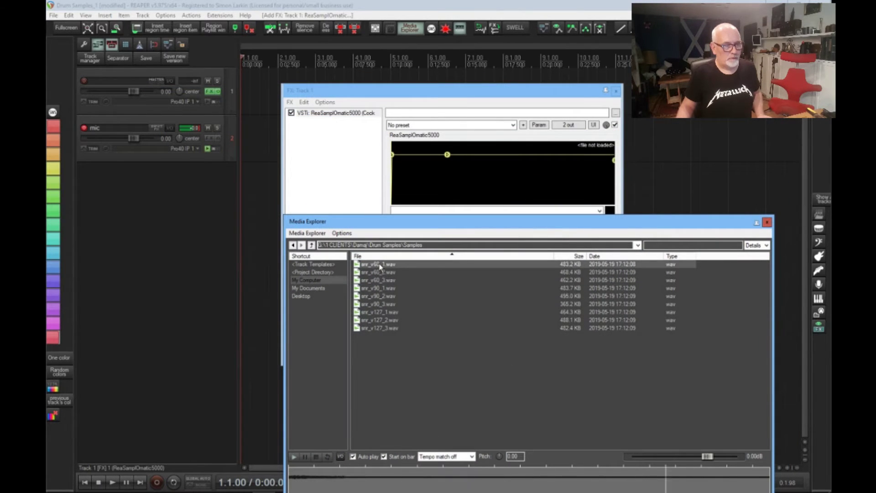
pyautogui.moveTo(380, 266); pyautogui.dragTo(471, 180)
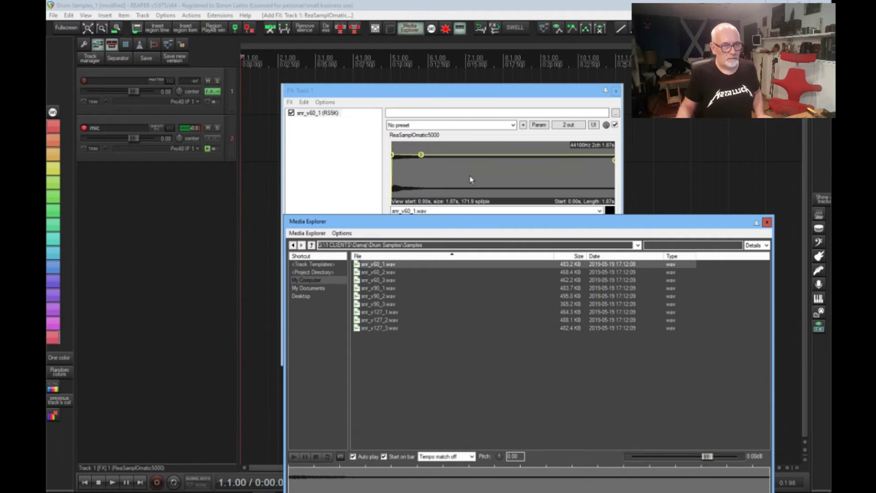
pyautogui.click(767, 223)
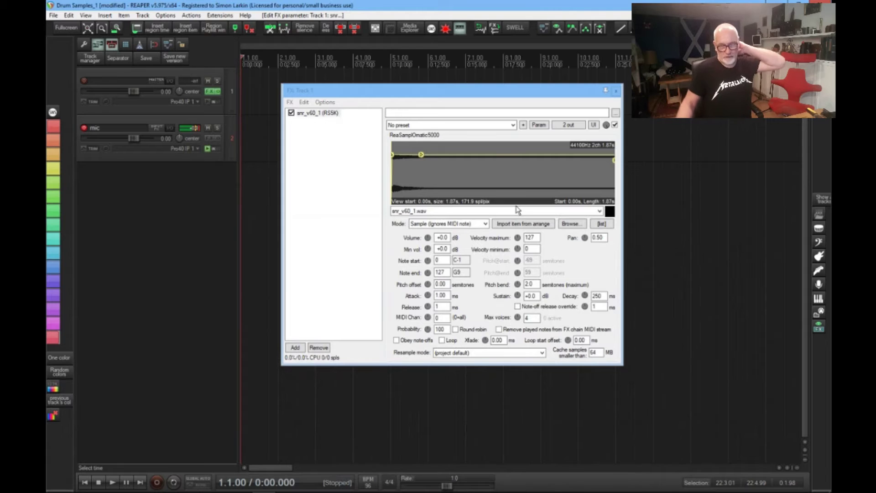
# Enable Round-robin and Remove played notes from FX chain MIDI stream for the snr_v60_1 sample
pyautogui.moveTo(466, 91); pyautogui.dragTo(439, 73)
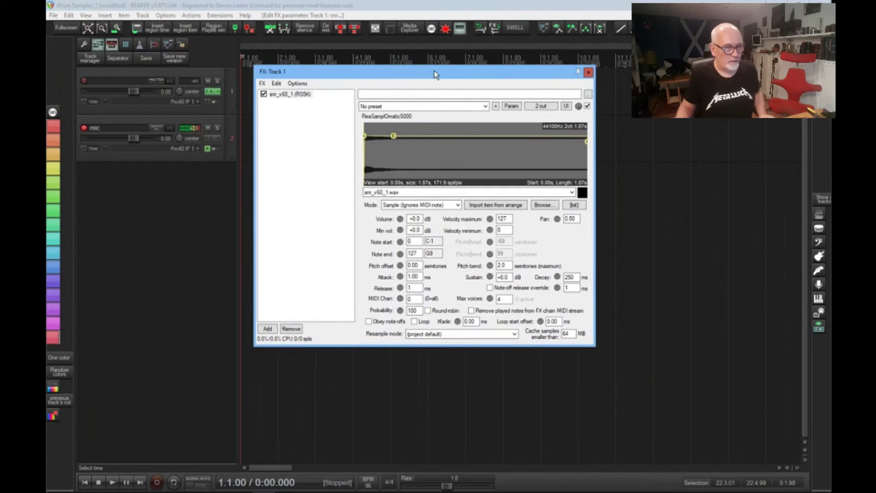
pyautogui.click(428, 310)
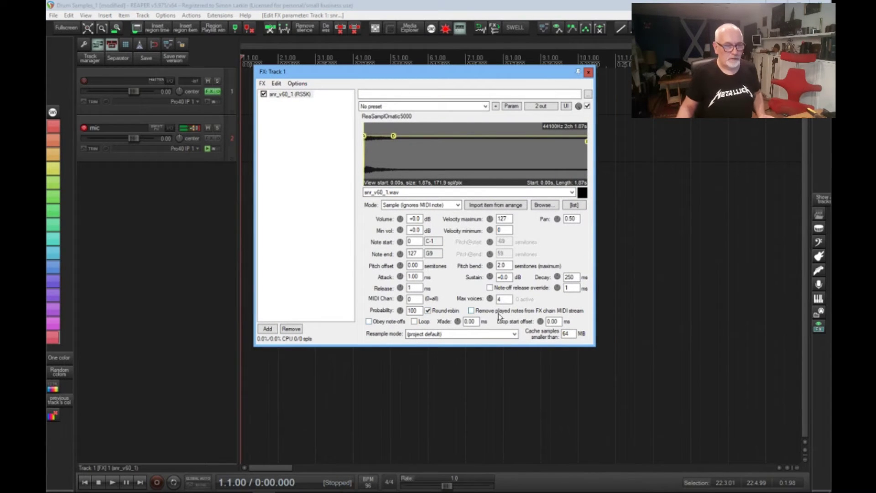
pyautogui.click(471, 311)
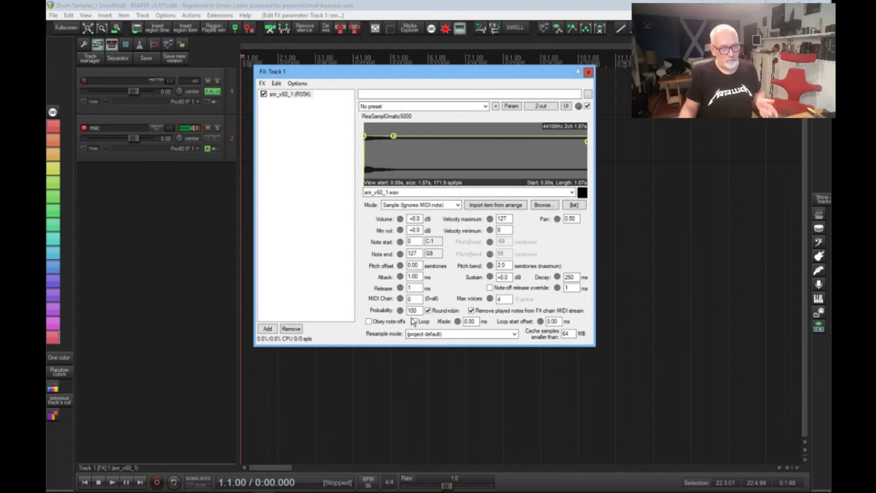
# Set the snr_v60_1 sample's probability to 32 and its minimum volume to -12.2 dB
pyautogui.moveTo(401, 314); pyautogui.dragTo(402, 356)
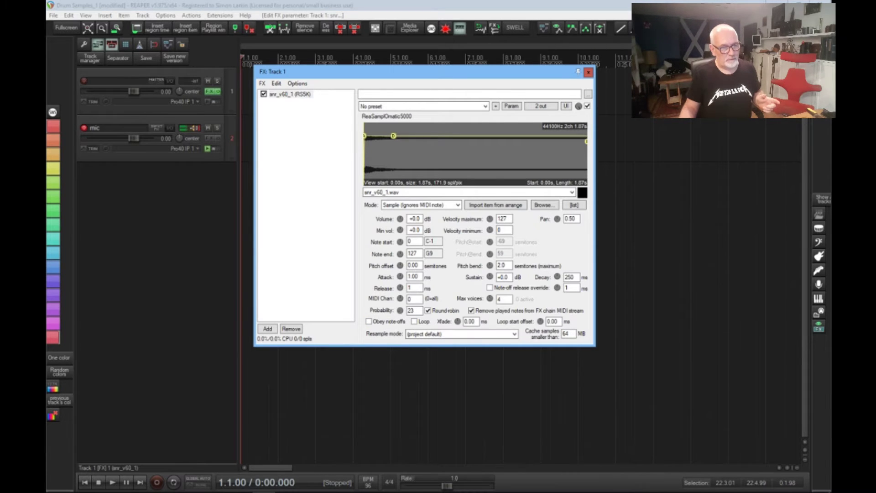
pyautogui.moveTo(400, 320); pyautogui.dragTo(400, 316)
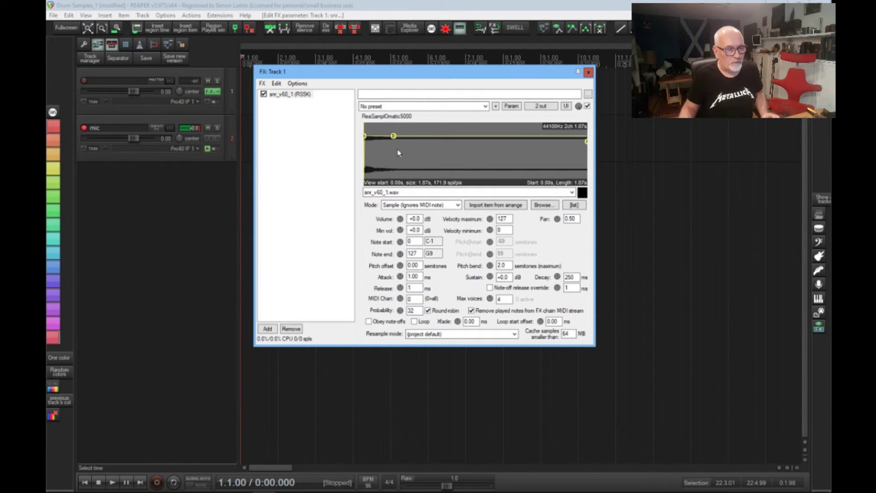
pyautogui.moveTo(400, 230); pyautogui.dragTo(401, 235)
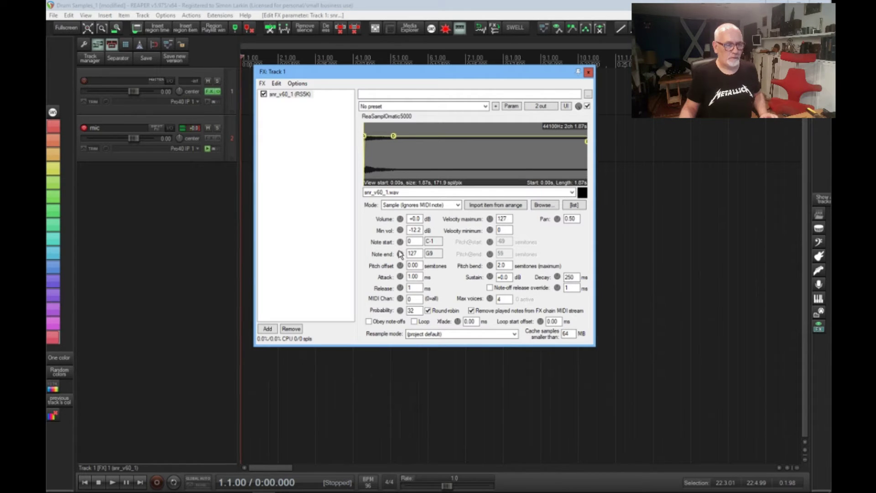
# Limit the snr_v60_1 sample to a single note by setting both note start and note end to 50 (D3)
pyautogui.moveTo(401, 256); pyautogui.dragTo(401, 319)
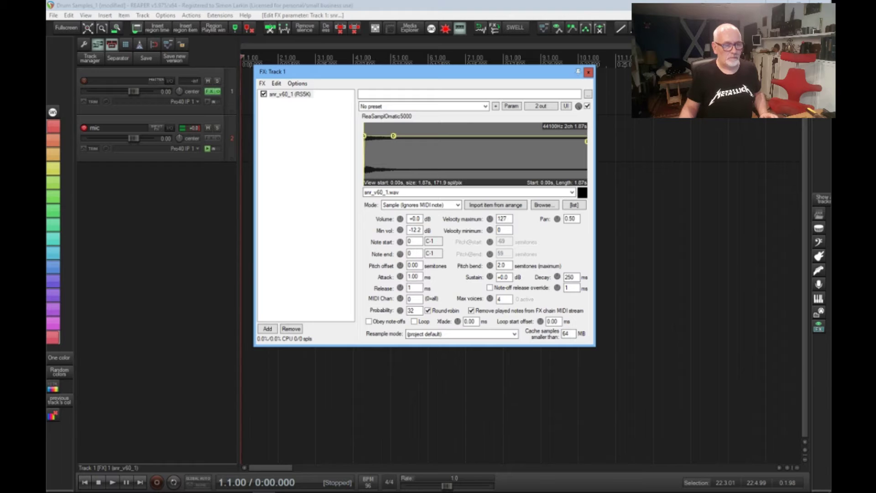
pyautogui.moveTo(400, 254); pyautogui.dragTo(401, 247)
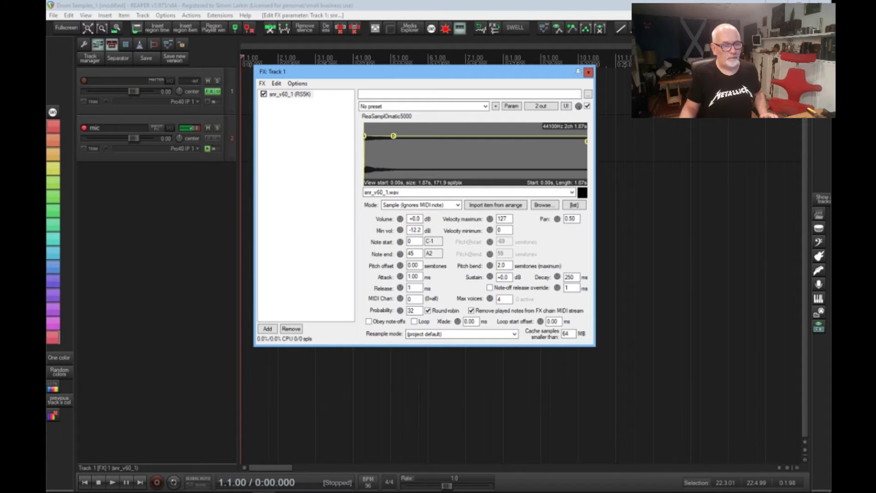
pyautogui.moveTo(400, 253); pyautogui.dragTo(400, 252)
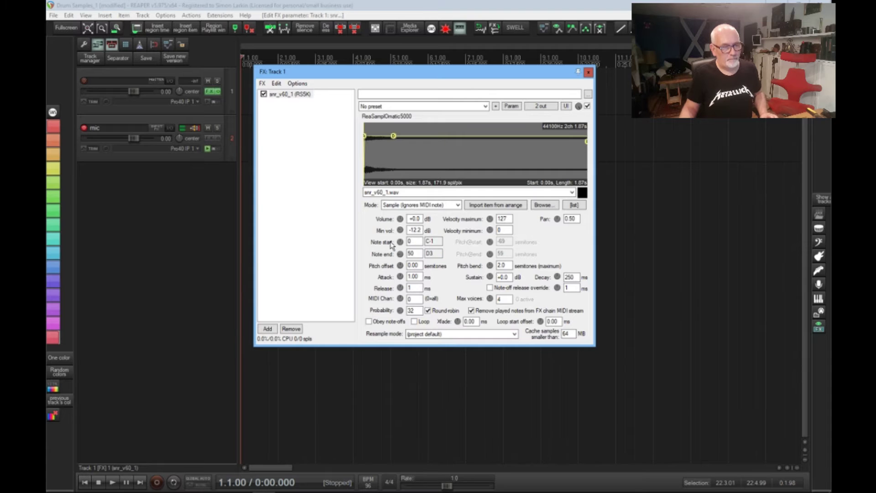
pyautogui.moveTo(400, 242); pyautogui.dragTo(400, 239)
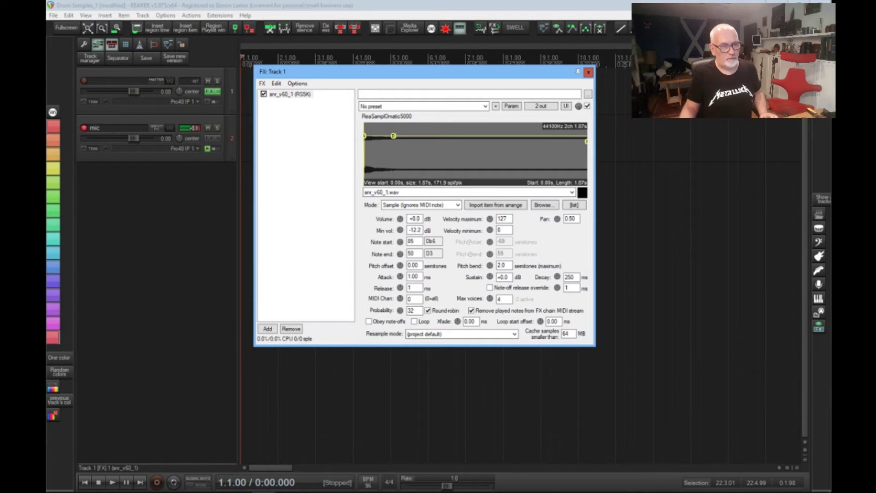
pyautogui.doubleClick(419, 243)
pyautogui.write('50')
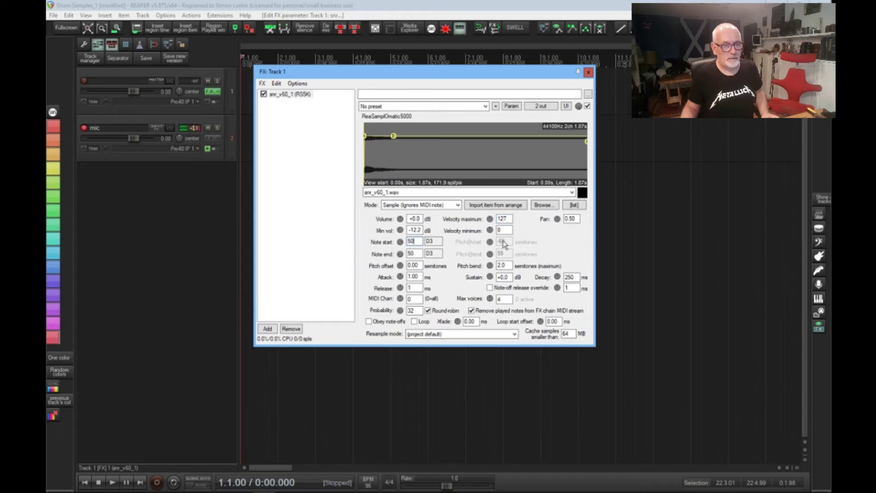
# Set the snr_v60_1 sample's maximum velocity to 60 and lengthen its envelope release to about 339 ms
pyautogui.moveTo(489, 220); pyautogui.dragTo(527, 223)
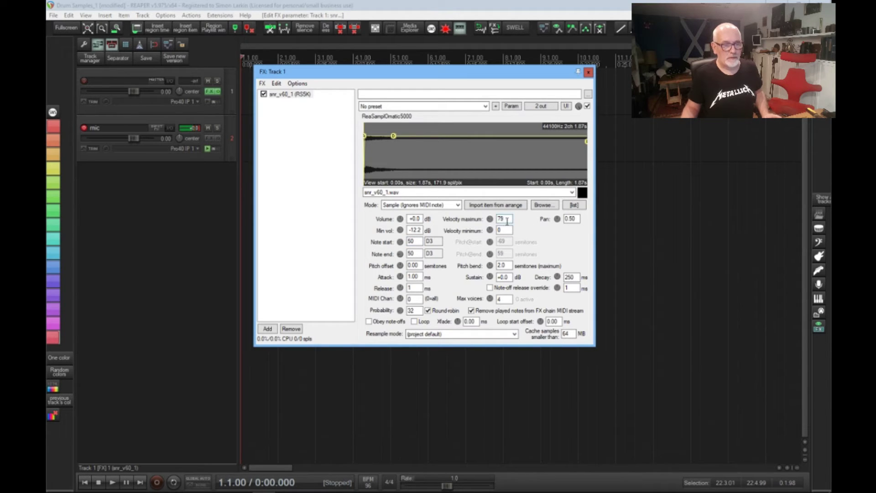
pyautogui.doubleClick(503, 219)
pyautogui.write('60')
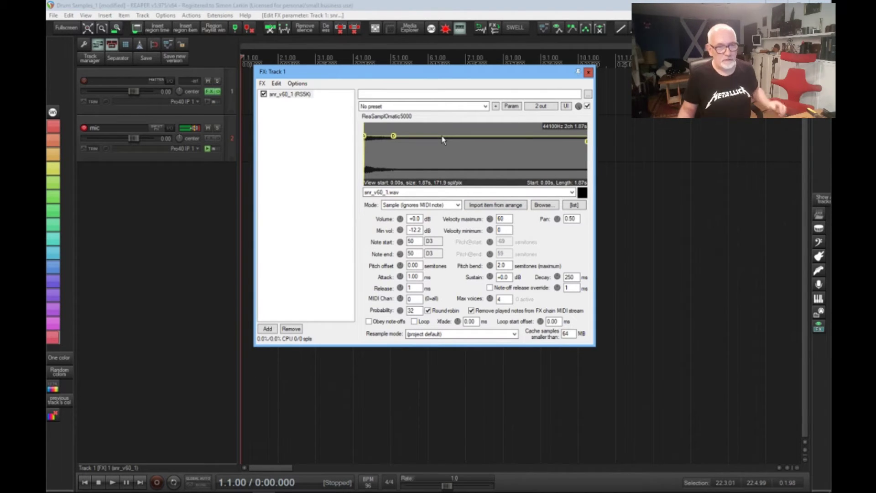
pyautogui.moveTo(586, 143); pyautogui.dragTo(544, 152)
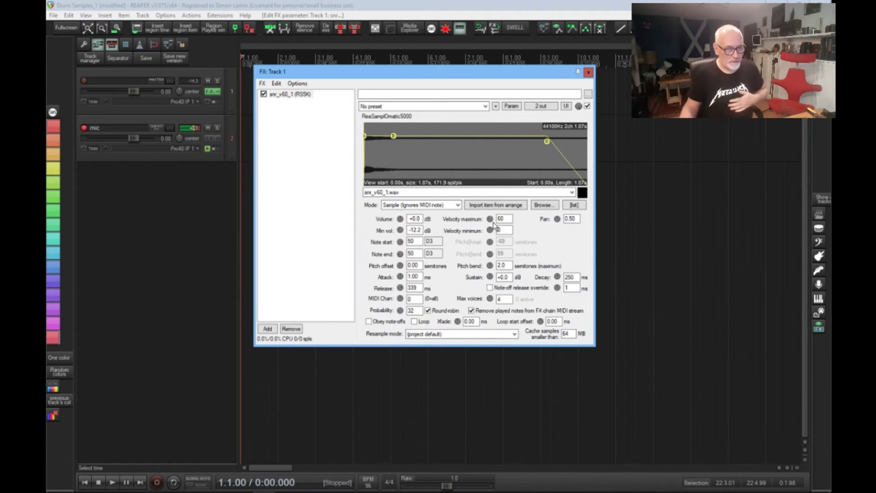
# Set the snr_v60_1 sample's probability to 33 and paste a copy of its sampler instance into the FX chain
pyautogui.doubleClick(414, 310)
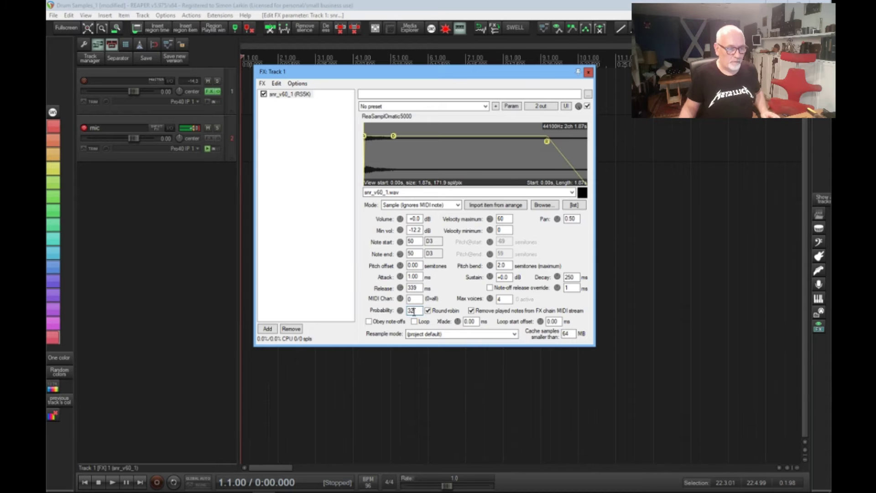
pyautogui.write('33')
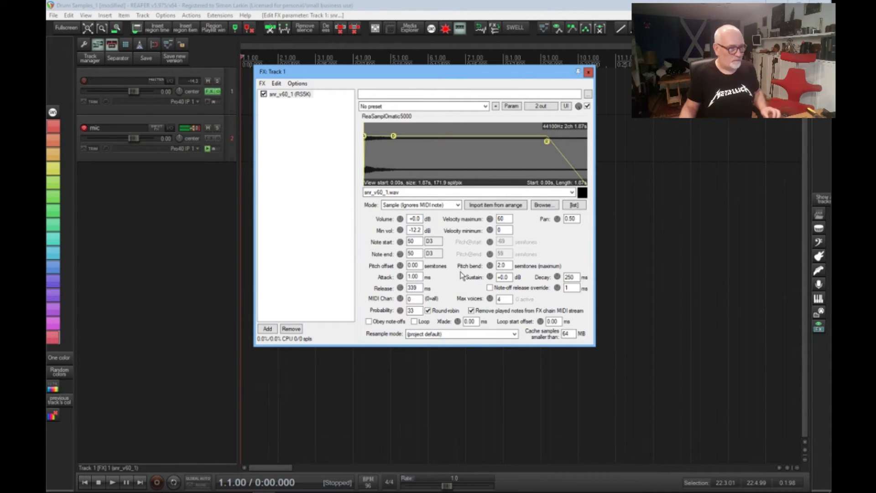
pyautogui.click(297, 95)
pyautogui.rightClick(297, 95)
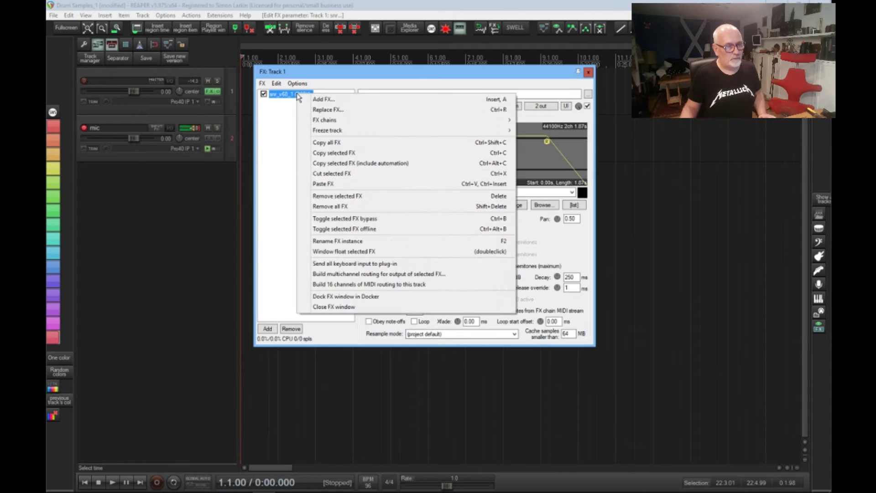
pyautogui.click(325, 153)
pyautogui.rightClick(311, 158)
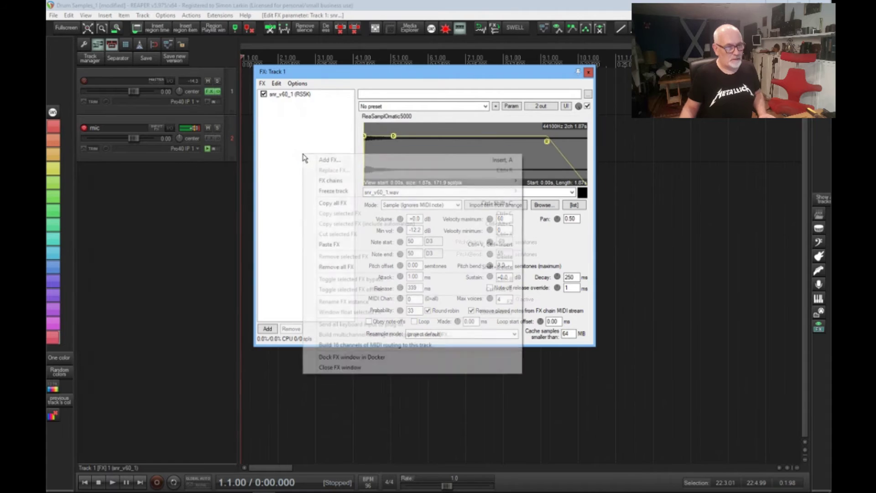
pyautogui.click(335, 243)
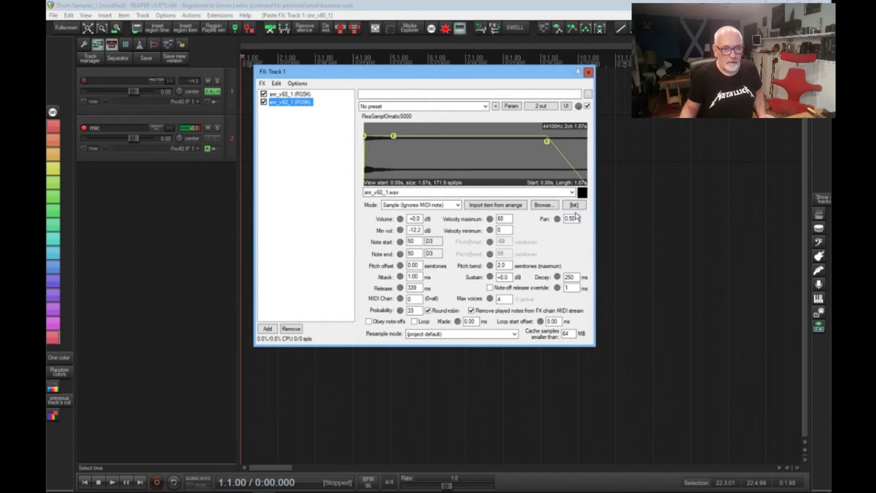
# Load snr_v60_2.wav into the second sampler instance and set its probability to 50
pyautogui.click(570, 193)
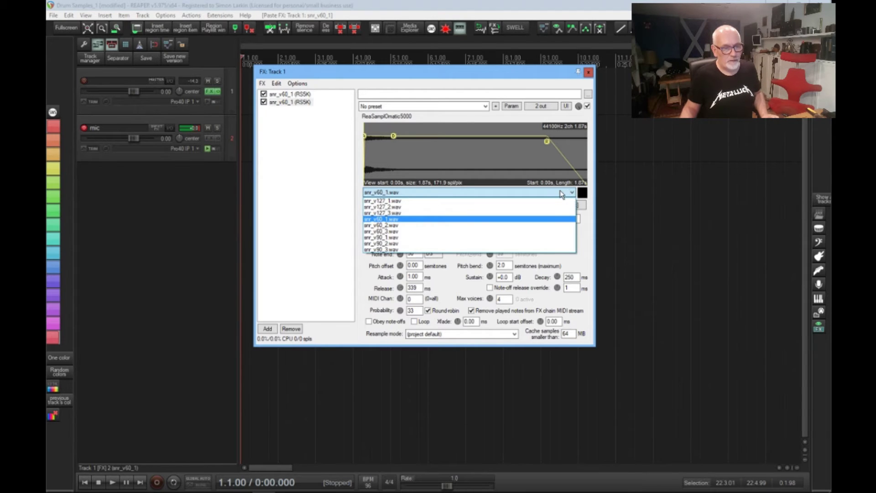
pyautogui.click(404, 226)
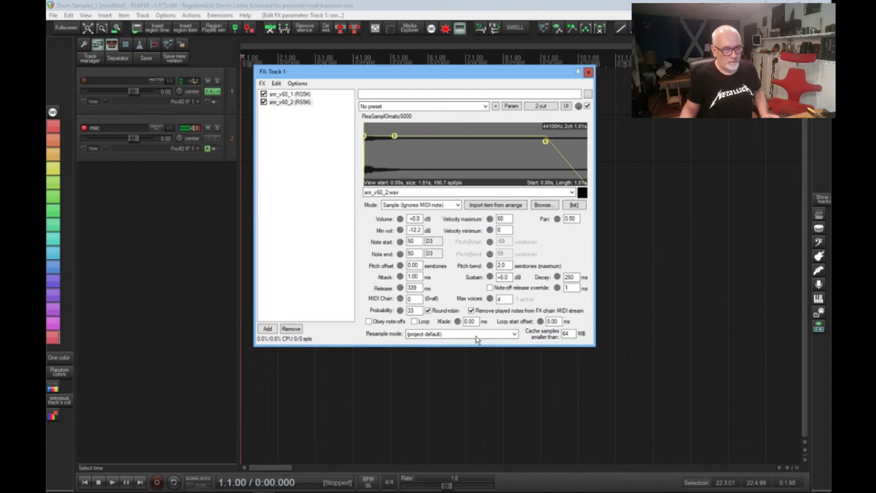
pyautogui.click(419, 310)
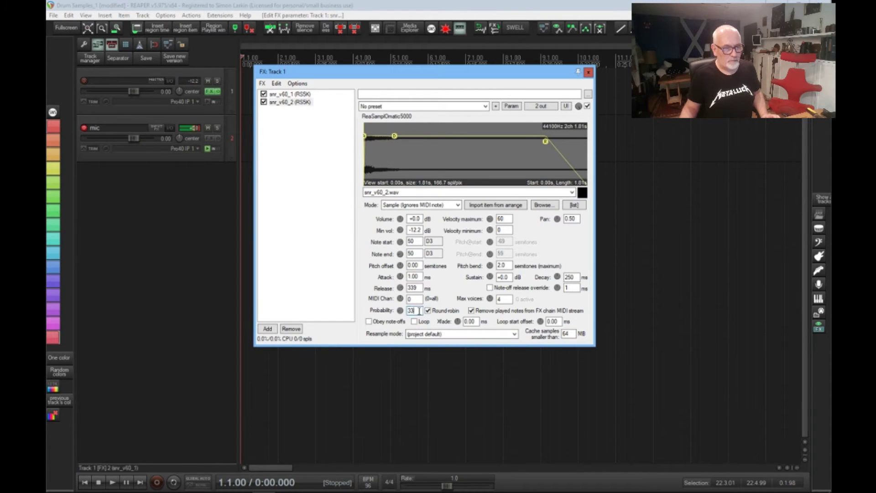
pyautogui.moveTo(418, 310); pyautogui.dragTo(376, 310)
pyautogui.write('50')
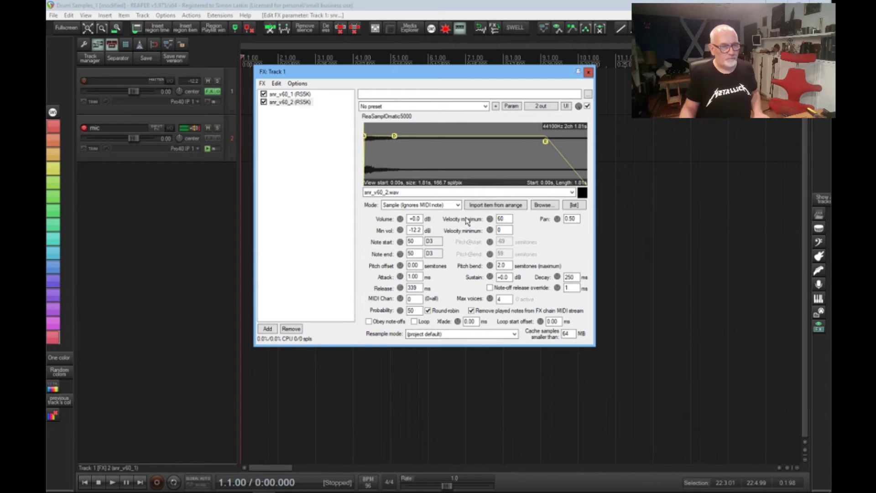
# Copy the snr_v60_2 sampler instance and paste it as the third instance in the FX chain
pyautogui.click(295, 103)
pyautogui.rightClick(295, 106)
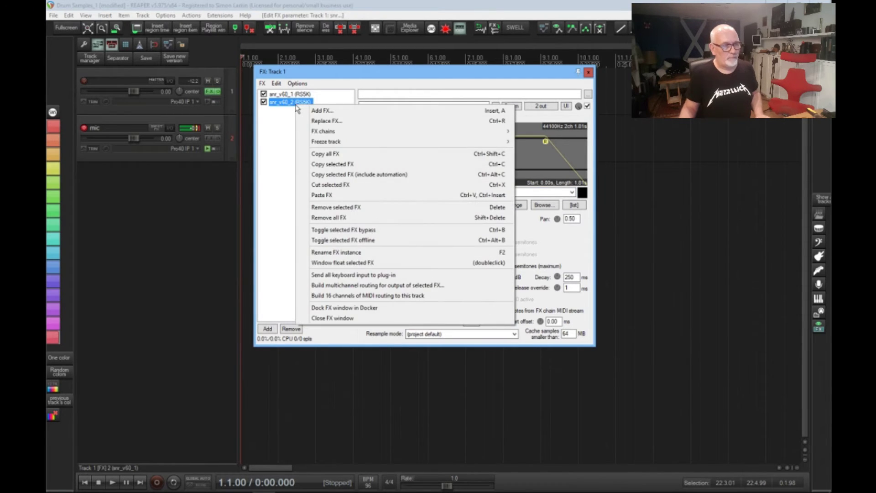
pyautogui.click(316, 164)
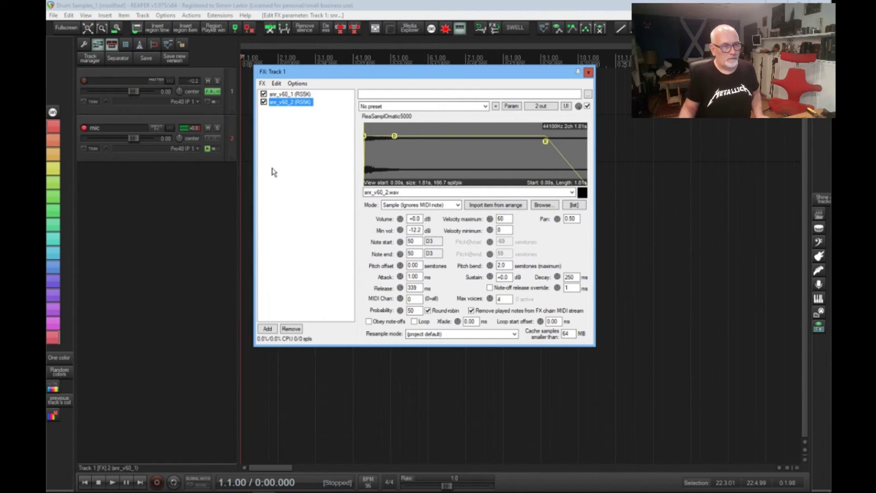
pyautogui.rightClick(295, 169)
pyautogui.click(336, 257)
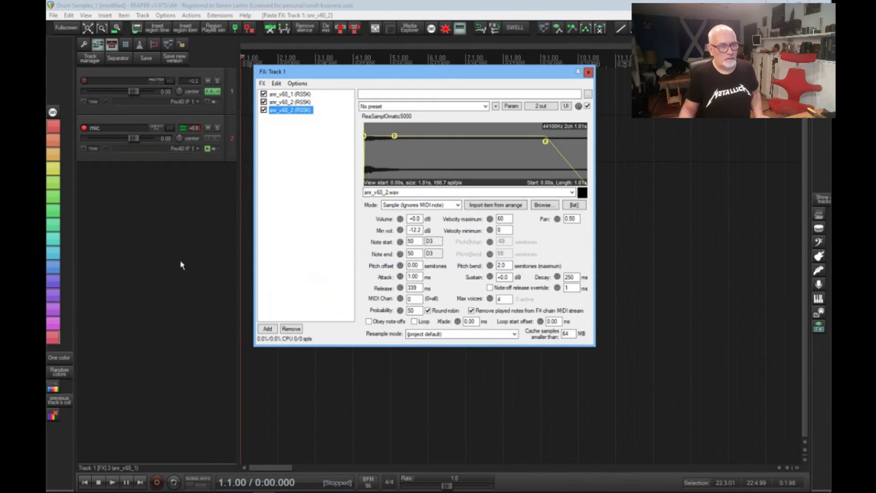
# Disable Remove played notes from FX chain MIDI stream on the third sampler instance and set its probability to 100
pyautogui.click(471, 310)
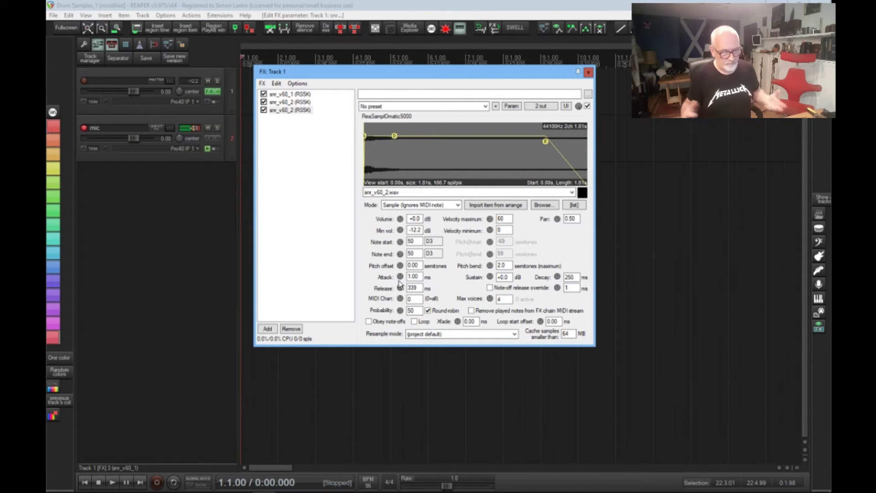
pyautogui.doubleClick(415, 312)
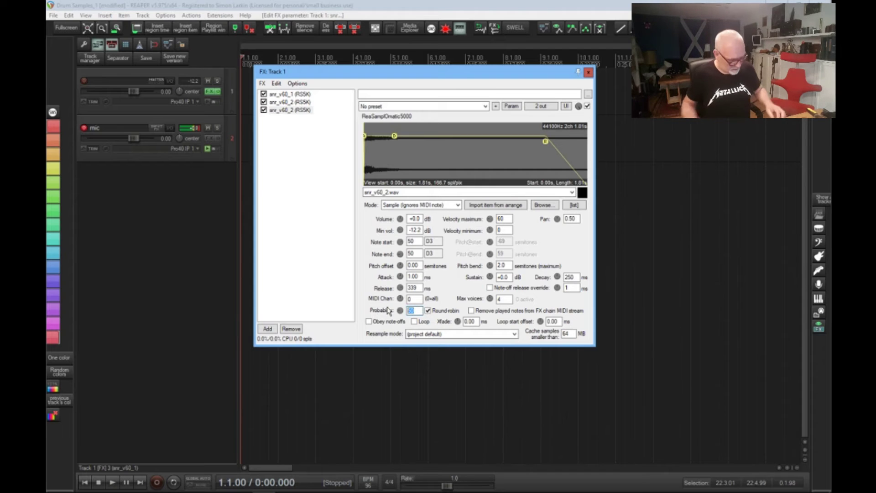
pyautogui.write('100')
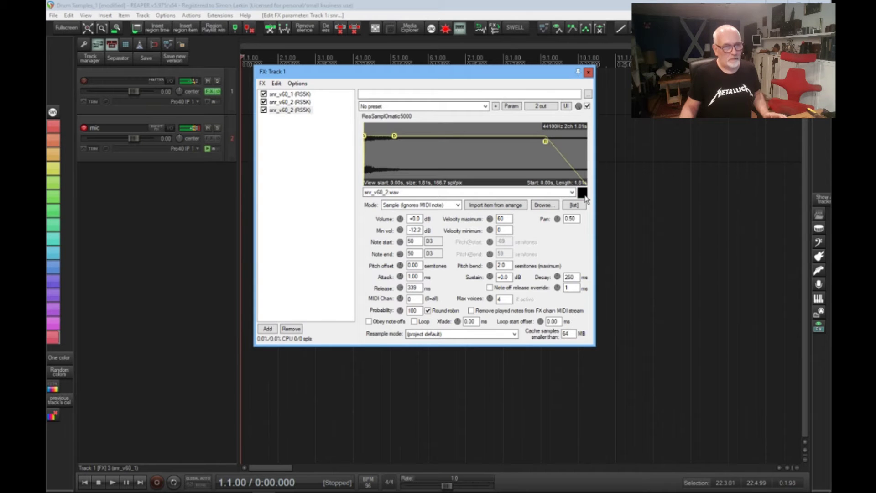
# Open the virtual MIDI keyboard and audition the snare by playing note 50 (D3) several times
pyautogui.hotkey('alt', 'b')
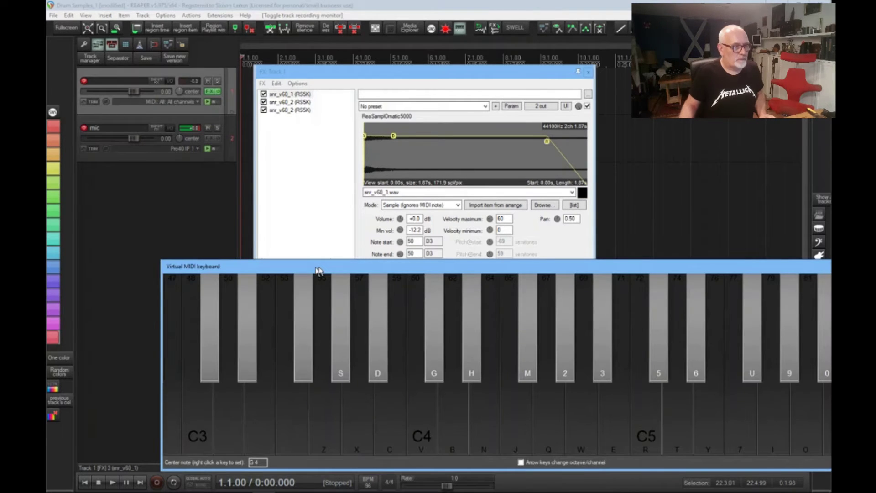
pyautogui.moveTo(318, 270); pyautogui.dragTo(259, 251)
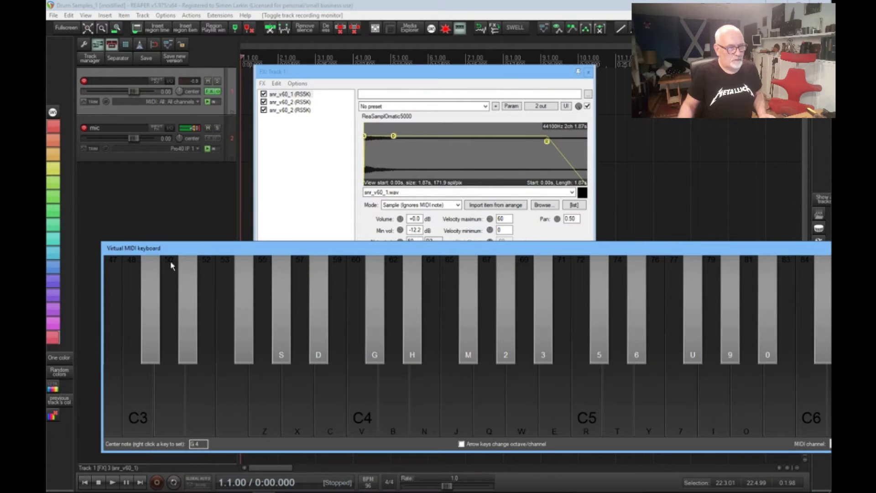
pyautogui.click(171, 273)
pyautogui.click(171, 274)
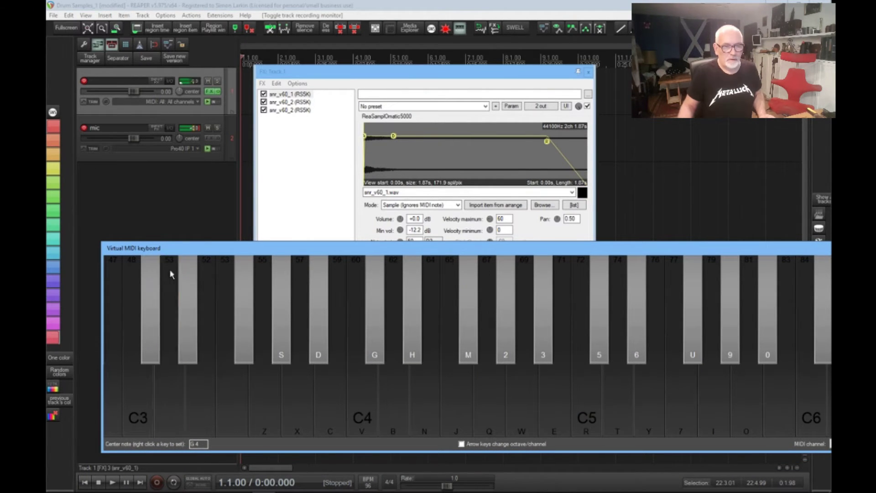
pyautogui.click(171, 274)
pyautogui.click(171, 274)
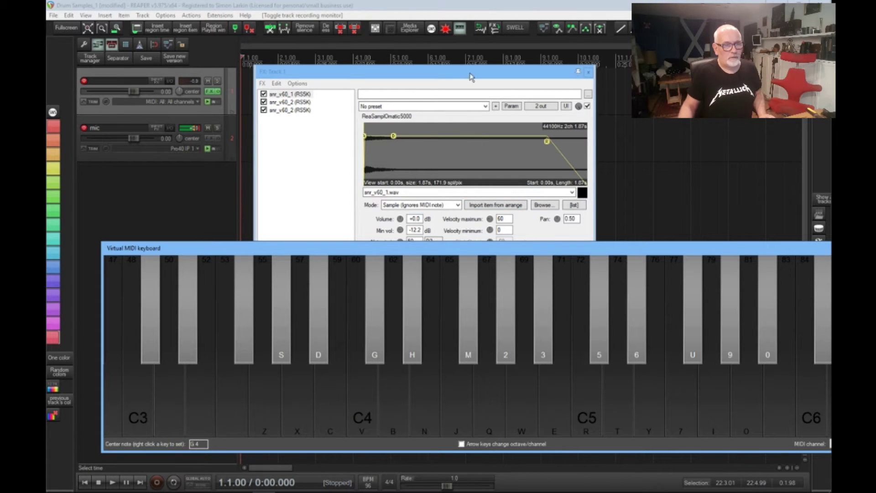
# Move the Track 1 FX window higher, show the third sampler instance and play note 50 repeatedly to test the round-robin
pyautogui.moveTo(470, 77); pyautogui.dragTo(458, 31)
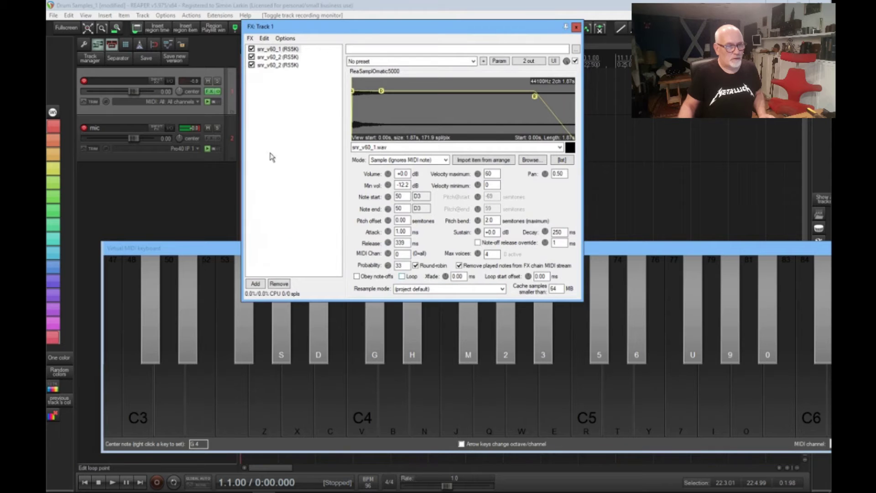
pyautogui.click(277, 65)
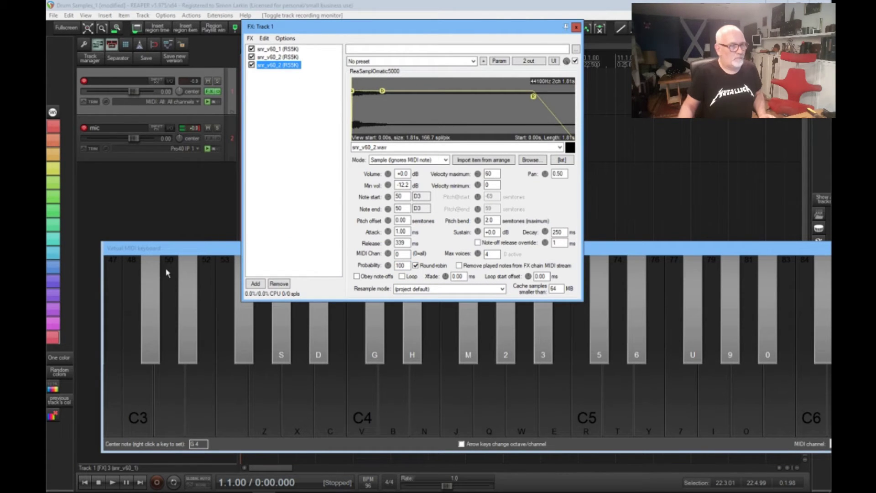
pyautogui.click(166, 254)
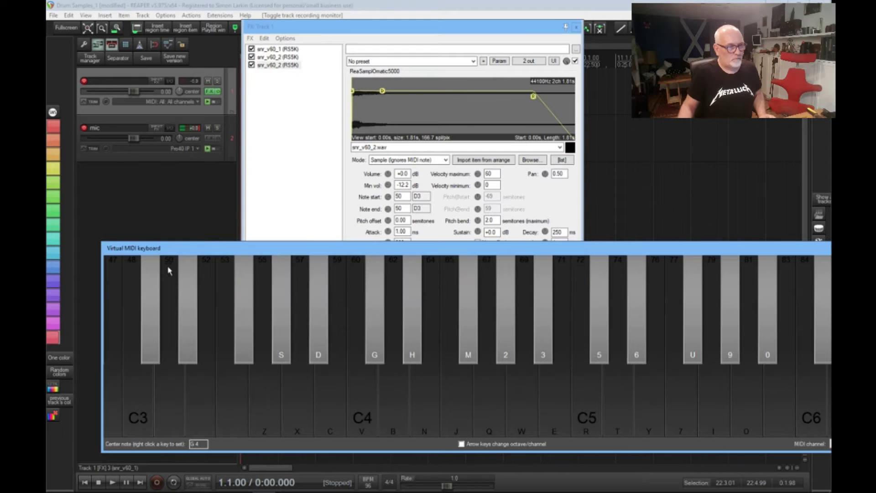
pyautogui.click(170, 272)
pyautogui.click(171, 274)
pyautogui.click(171, 274)
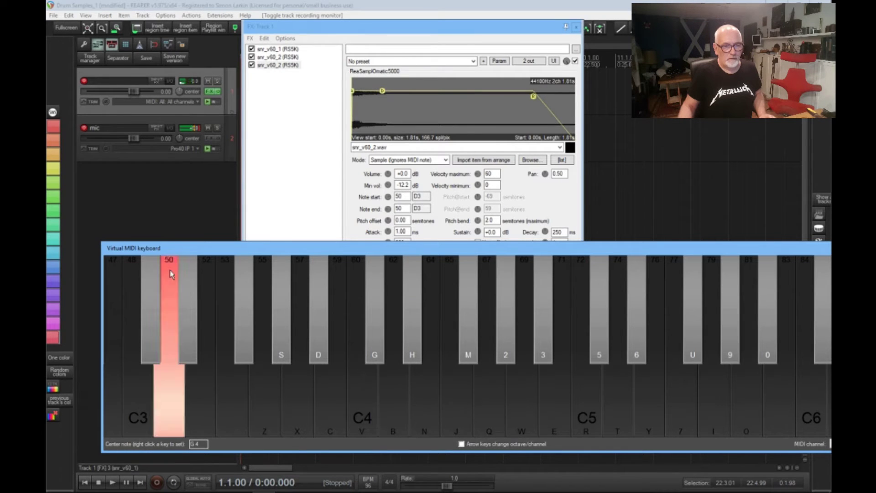
pyautogui.click(171, 274)
pyautogui.click(171, 273)
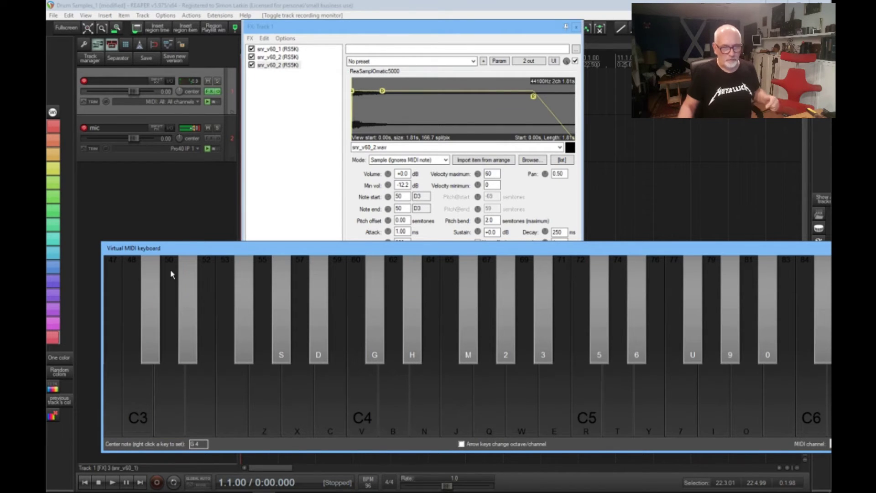
# Review the probability and played-note settings of all three sampler instances and replay note 50 to hear them alternate
pyautogui.click(279, 56)
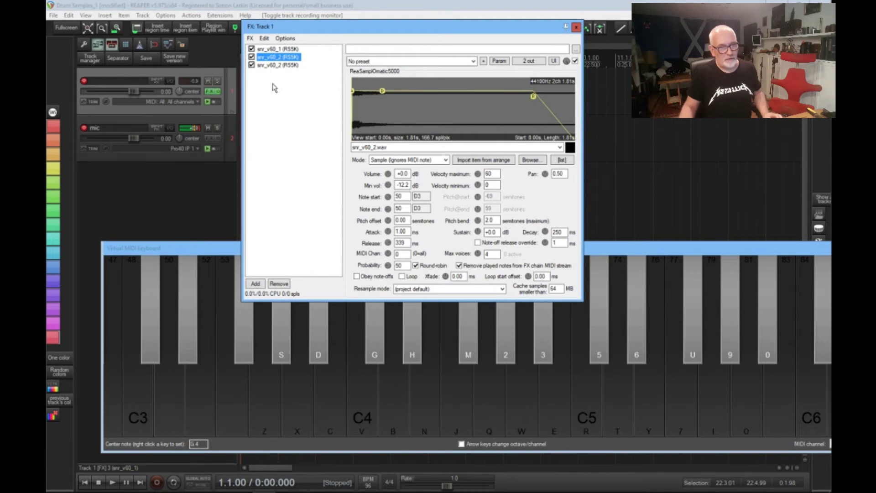
pyautogui.click(272, 50)
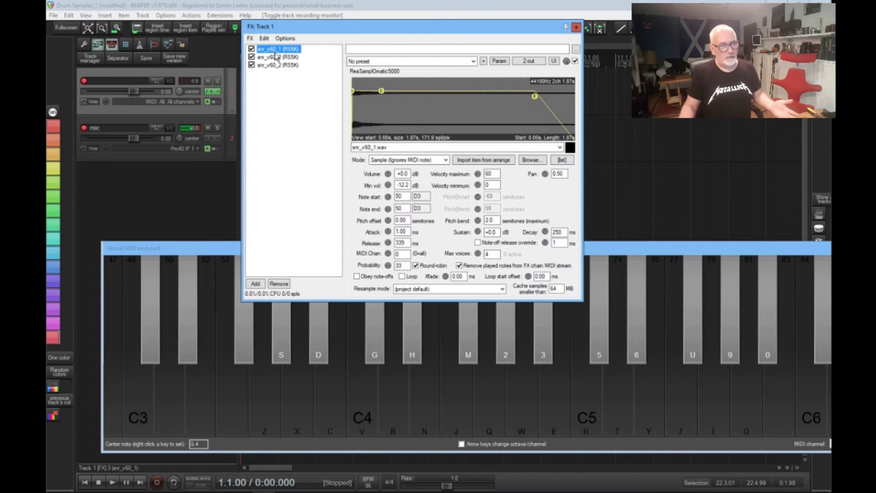
pyautogui.click(277, 57)
pyautogui.click(281, 65)
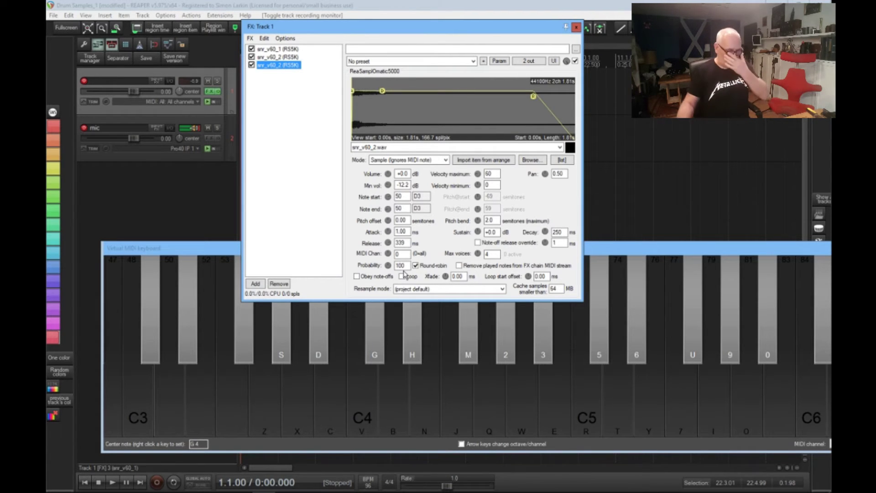
pyautogui.click(172, 275)
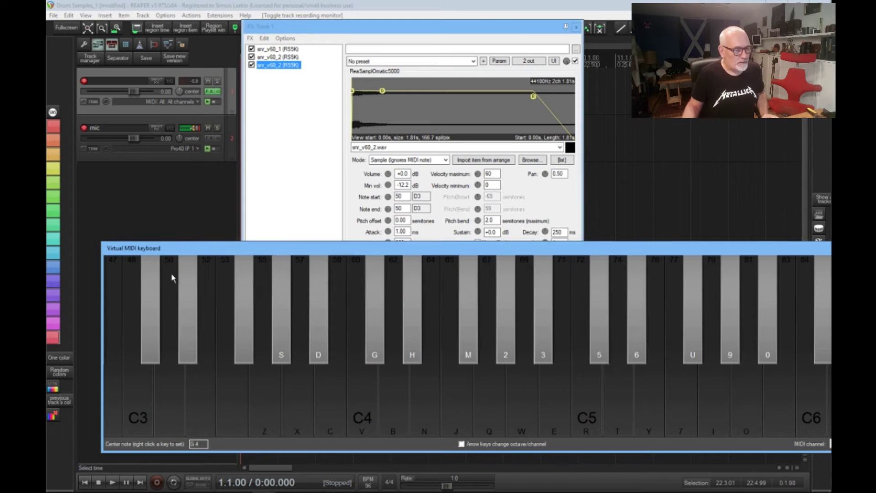
pyautogui.click(172, 277)
pyautogui.click(172, 277)
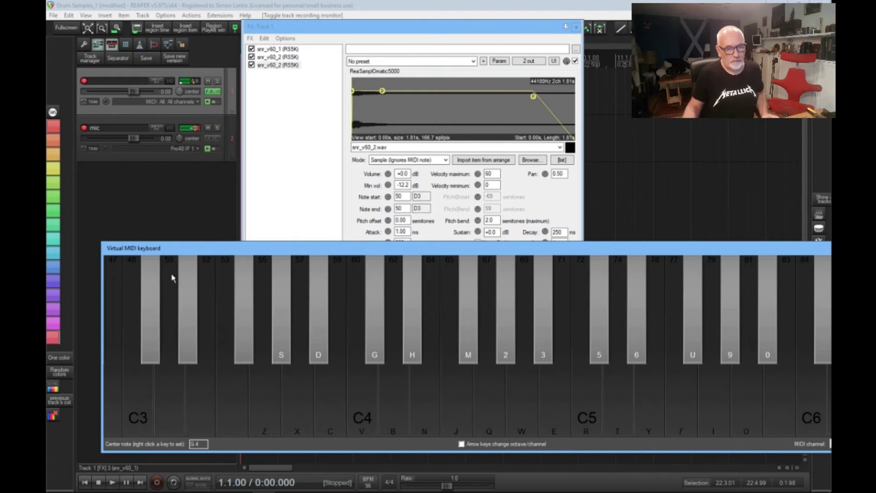
pyautogui.click(172, 277)
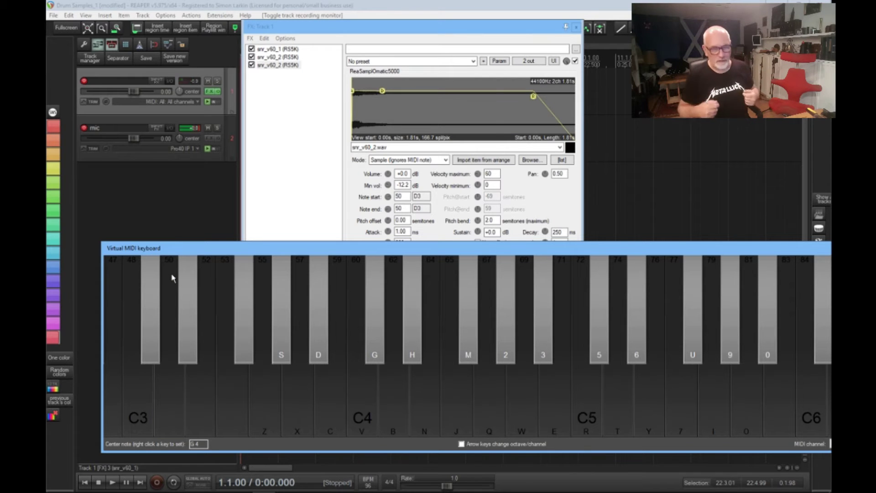
# Close the Track 1 FX window and the virtual MIDI keyboard
pyautogui.click(533, 137)
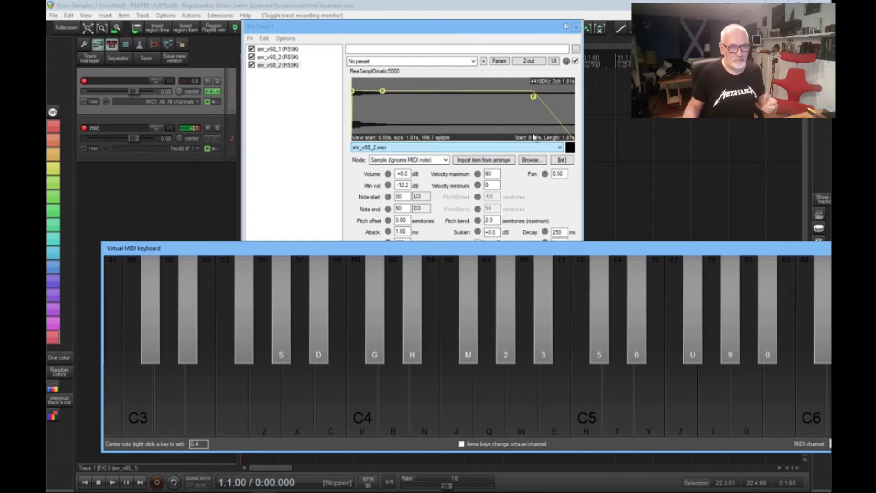
pyautogui.click(576, 27)
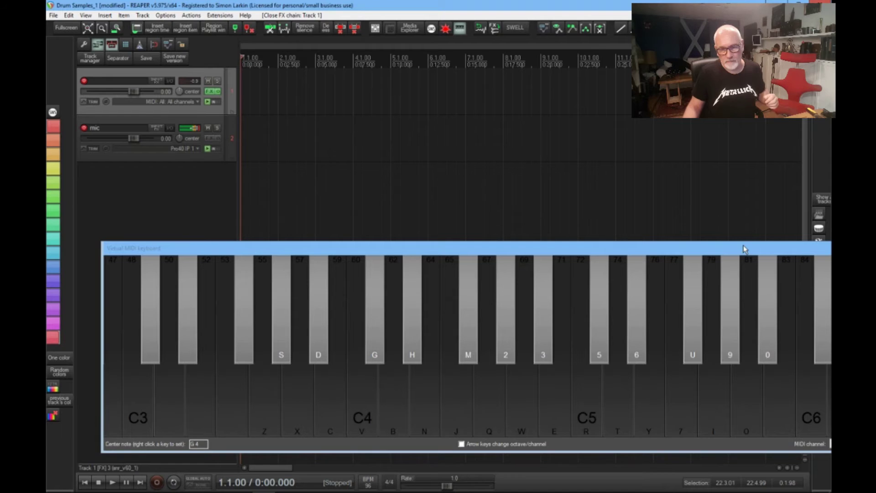
pyautogui.moveTo(743, 246); pyautogui.dragTo(609, 252)
pyautogui.click(716, 254)
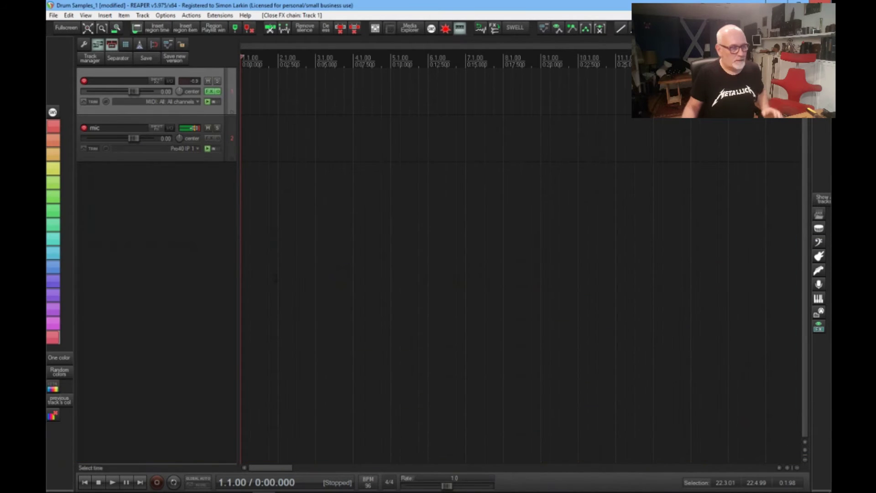
# Reopen the Track 1 FX chain and paste a copy of the third sampler instance at the end of the chain
pyautogui.click(212, 92)
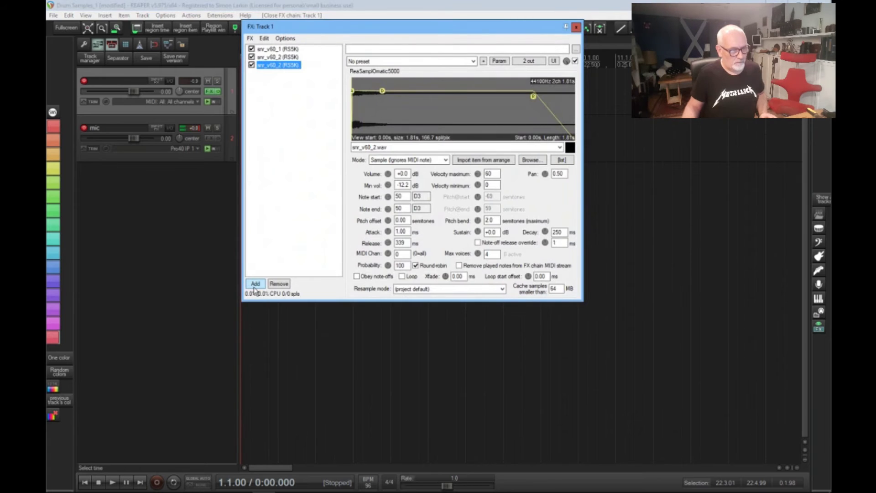
pyautogui.click(255, 284)
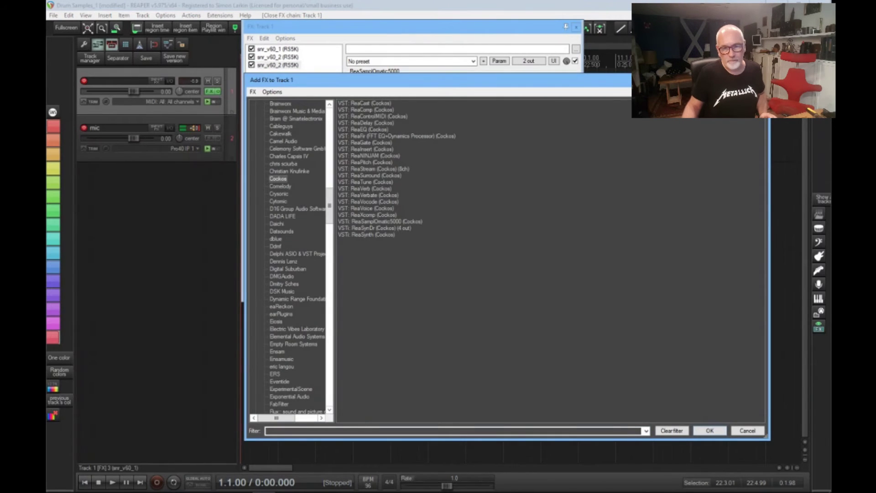
pyautogui.press('Escape')
pyautogui.click(276, 66)
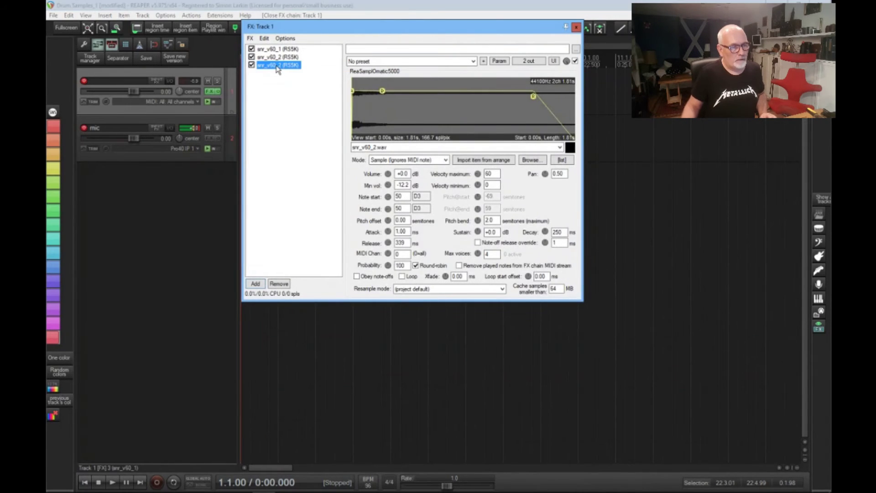
pyautogui.rightClick(276, 66)
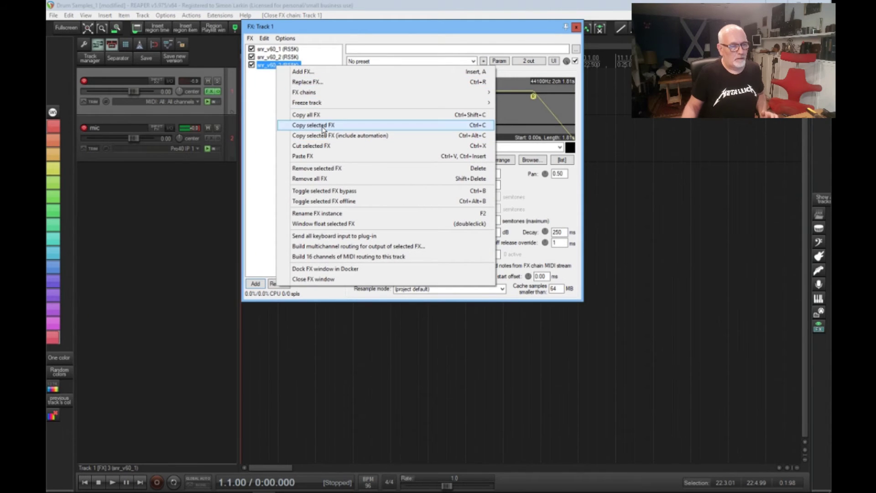
pyautogui.click(283, 126)
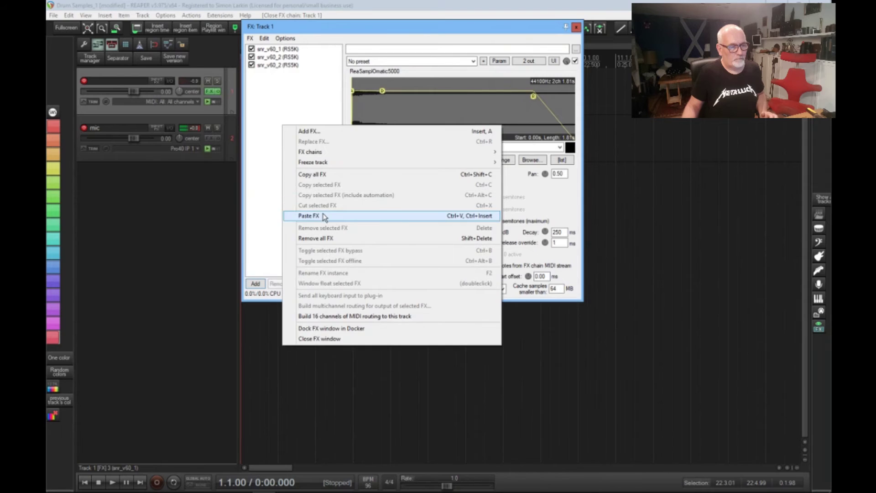
pyautogui.click(309, 215)
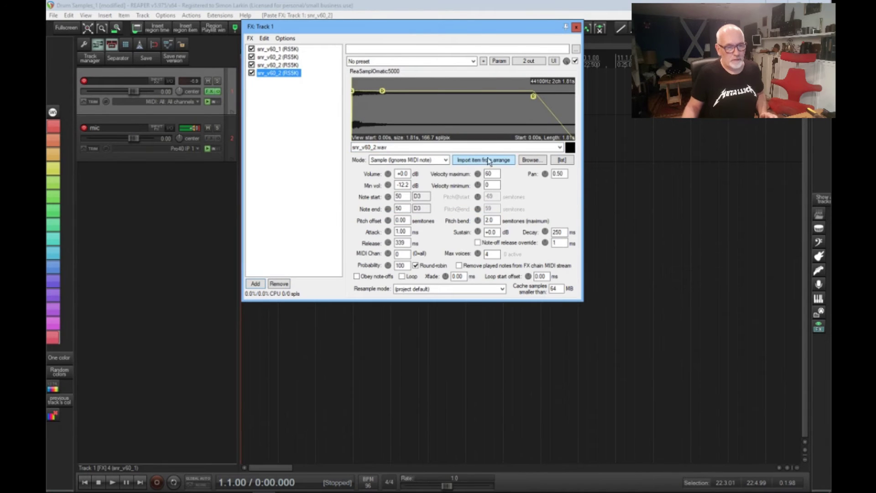
# Load snr_v90_1.wav into the pasted sampler instance and set its probability to 33
pyautogui.click(497, 147)
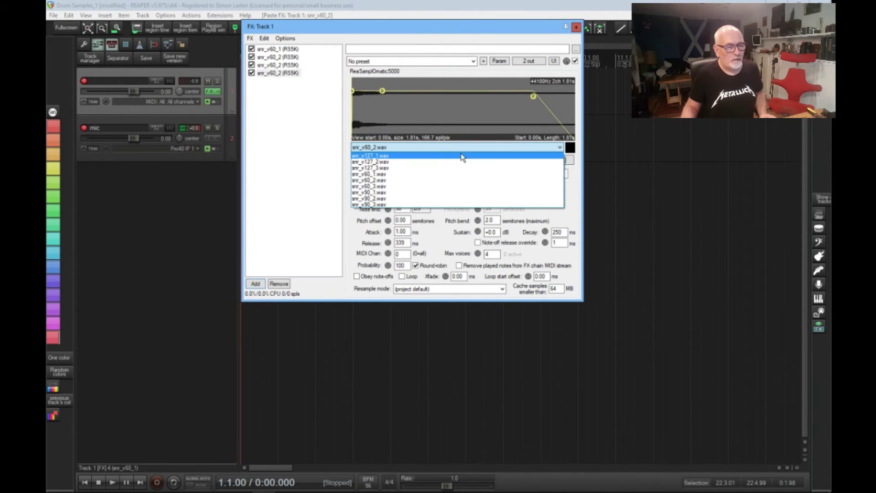
pyautogui.click(446, 192)
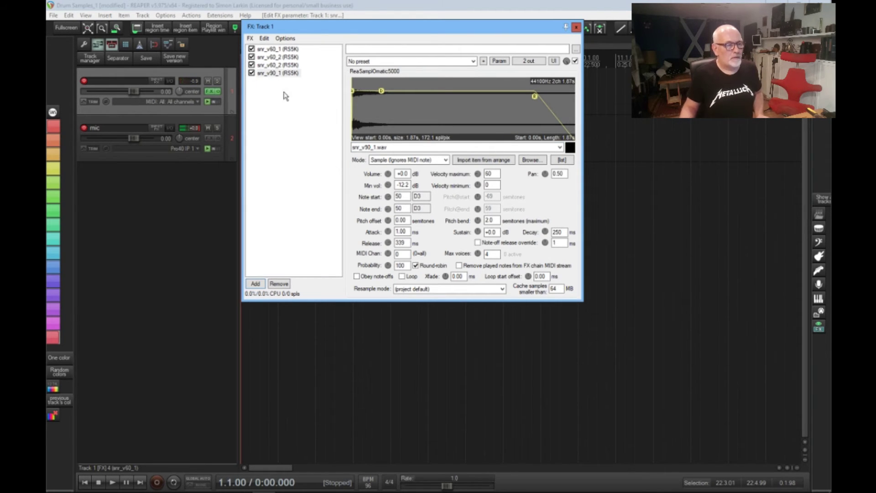
pyautogui.doubleClick(402, 266)
pyautogui.write('33')
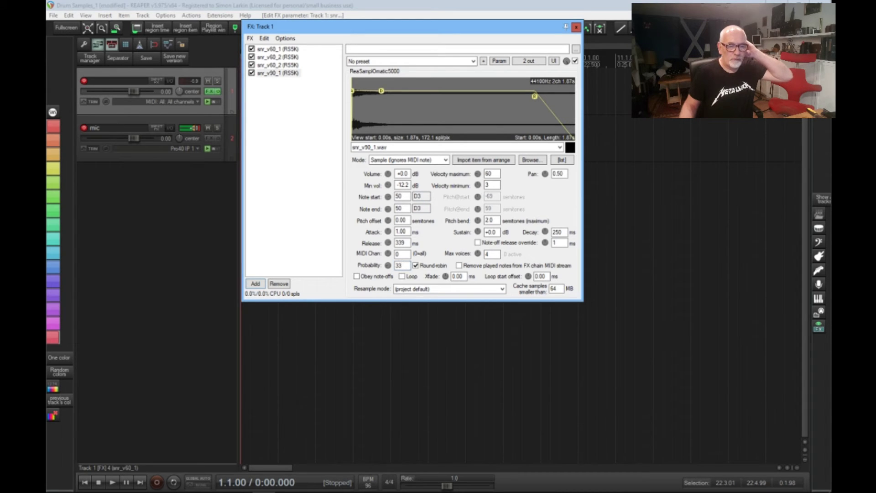
# Set the snr_v90_1 sampler's velocity minimum to 61 and velocity maximum to 90
pyautogui.press('BackSpace')
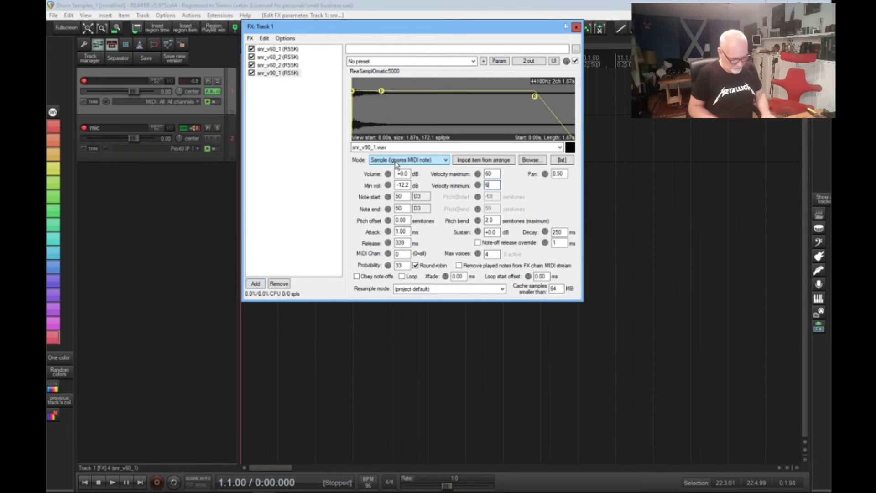
pyautogui.write('1')
pyautogui.hotkey('shift', 'Tab')
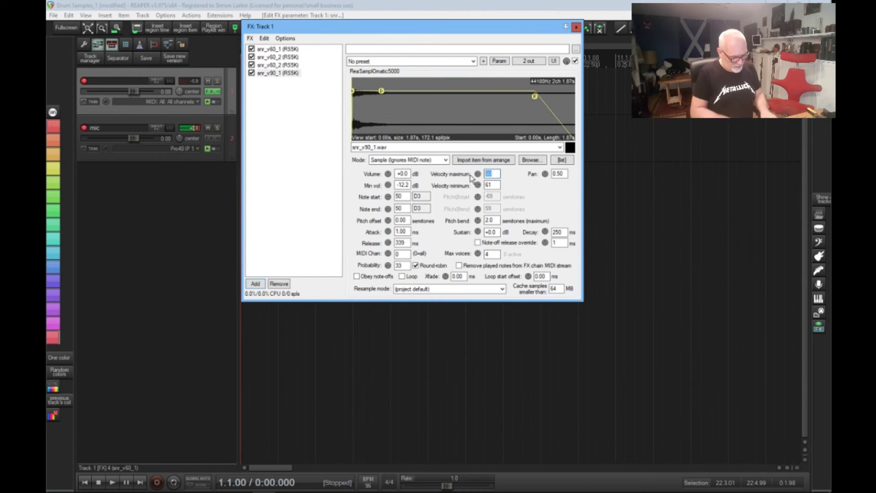
pyautogui.write('90')
pyautogui.press('Return')
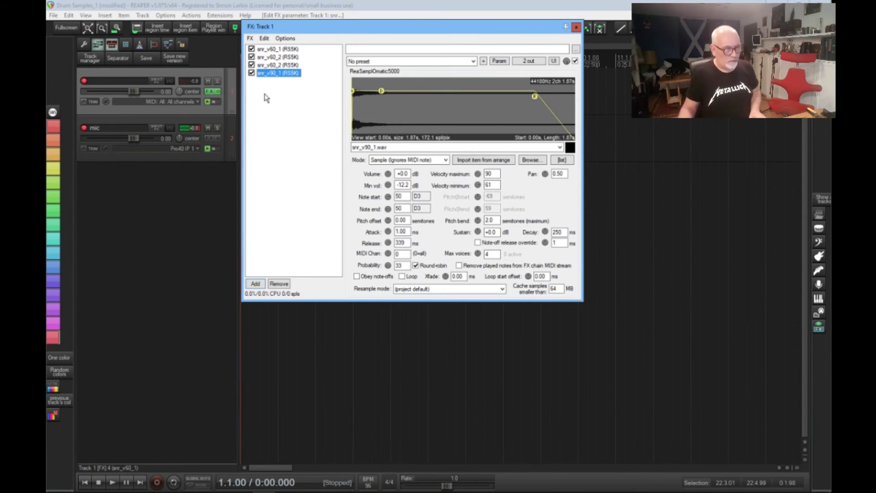
# Paste two copies of the snr_v90_1 sampler, loading snr_v90_2.wav into the first and snr_v90_3.wav into the second
pyautogui.hotkey('ctrl', 'v')
pyautogui.click(504, 149)
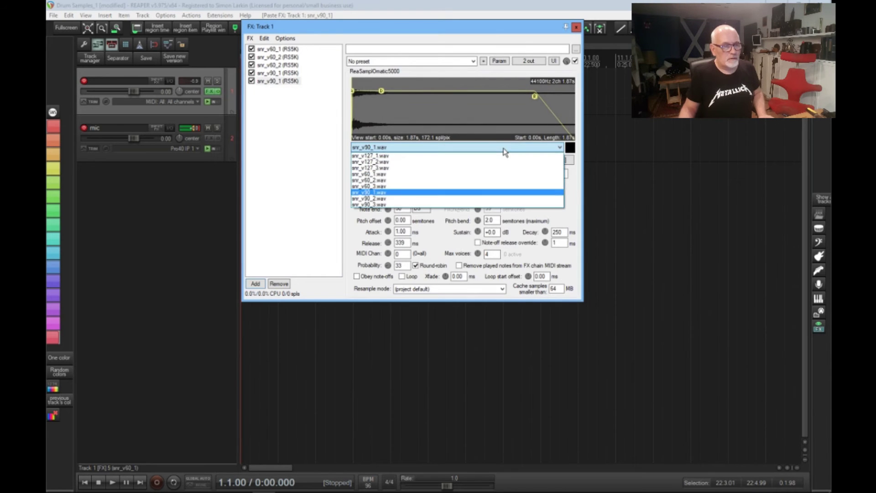
pyautogui.click(413, 199)
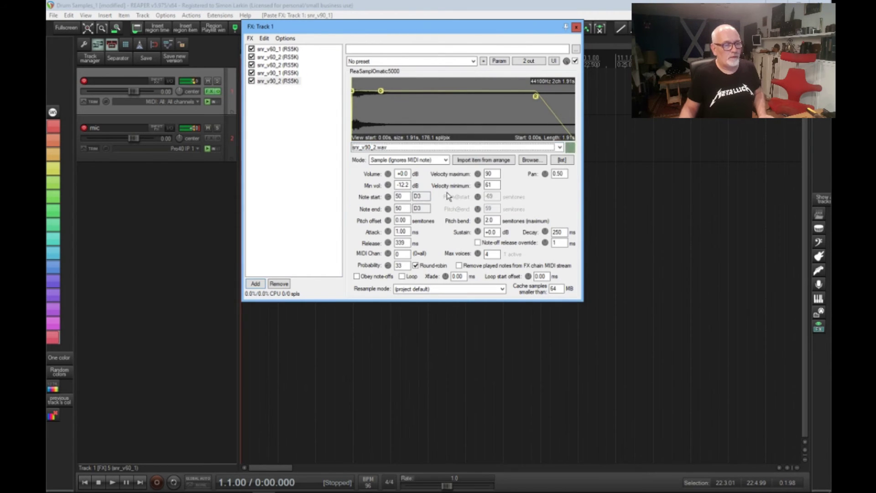
pyautogui.click(281, 120)
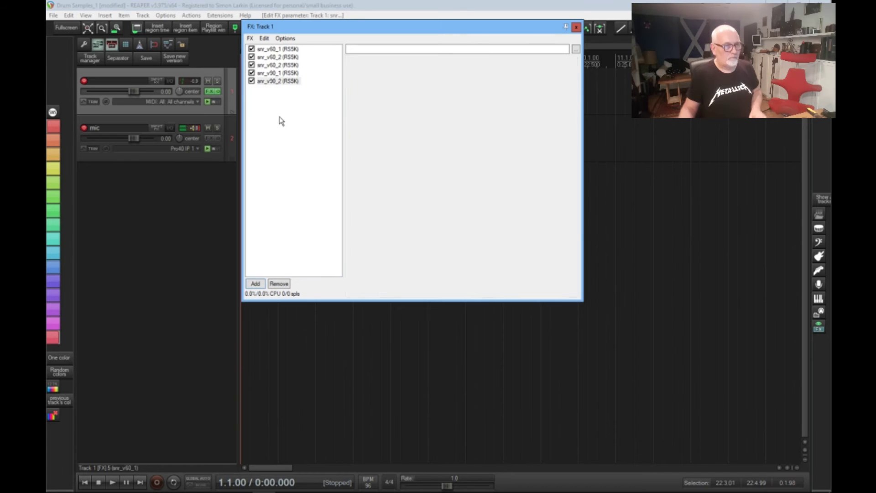
pyautogui.hotkey('ctrl', 'v')
pyautogui.click(454, 148)
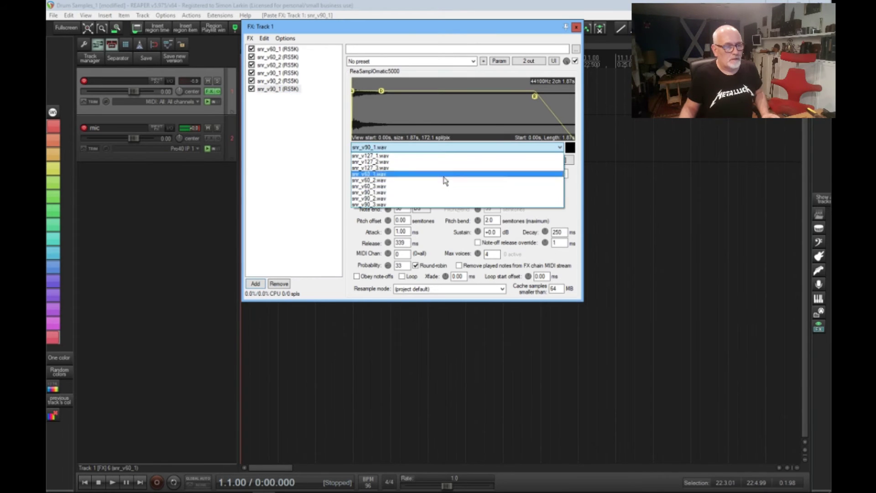
pyautogui.click(426, 205)
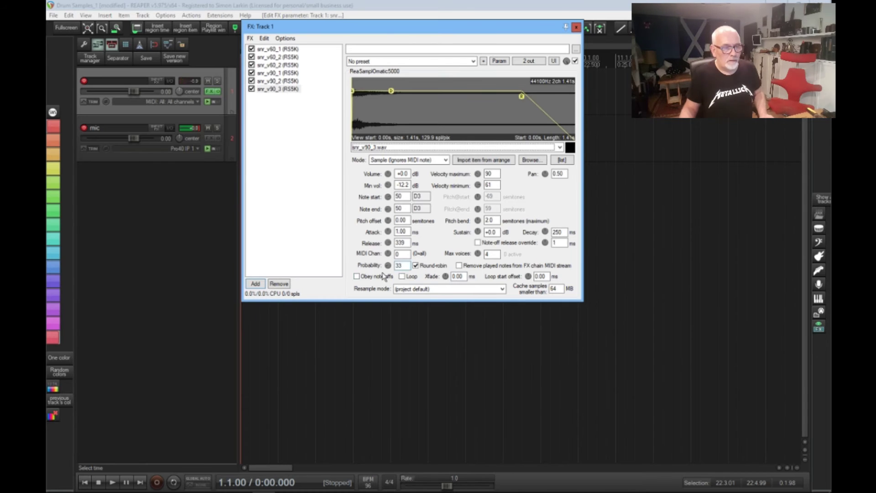
# Set the probability of the snr_v90_2 sampler to 50 and of the snr_v90_3 sampler to 100
pyautogui.click(279, 80)
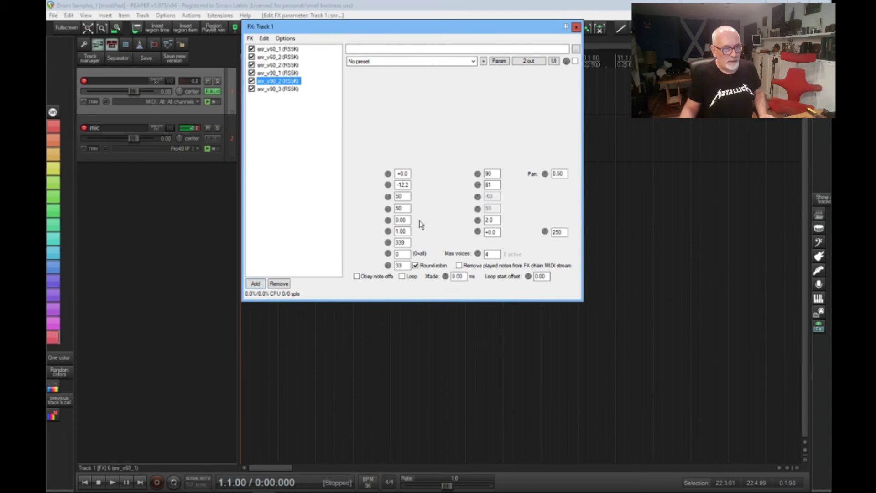
pyautogui.doubleClick(401, 265)
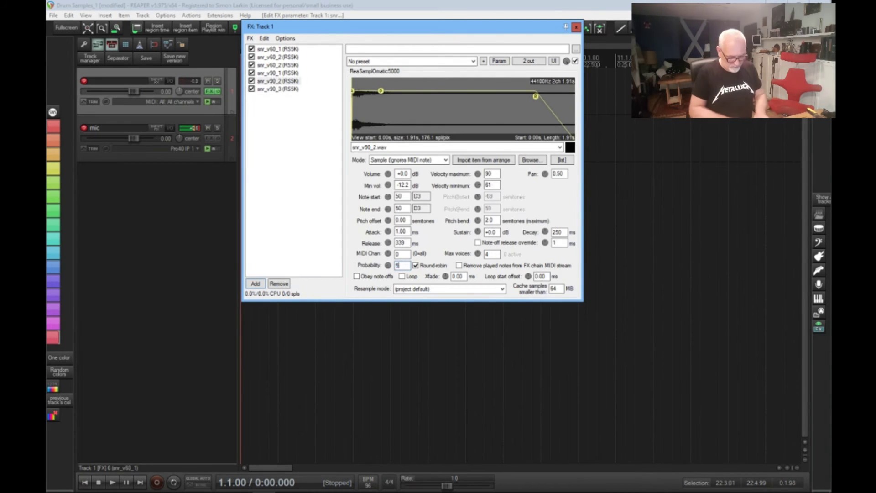
pyautogui.write('50')
pyautogui.click(302, 89)
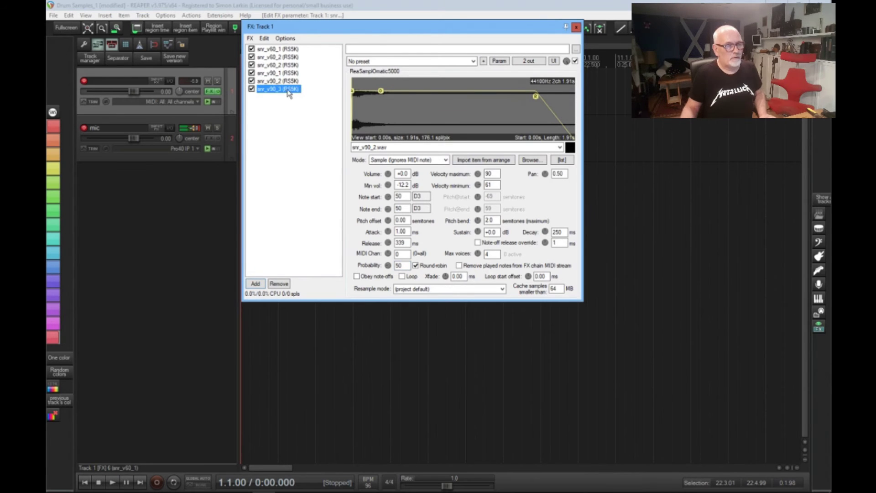
pyautogui.write('100')
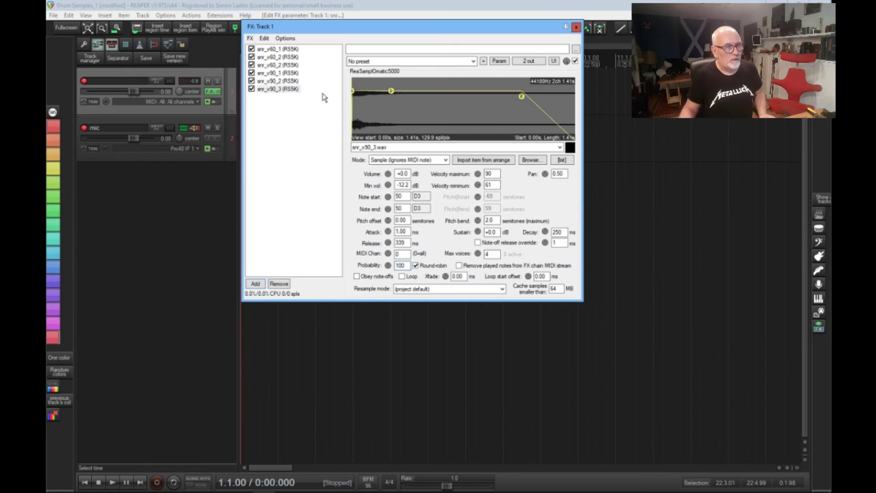
# Enable removing played notes from the FX chain MIDI stream for the snr_v90_2 sampler
pyautogui.click(280, 73)
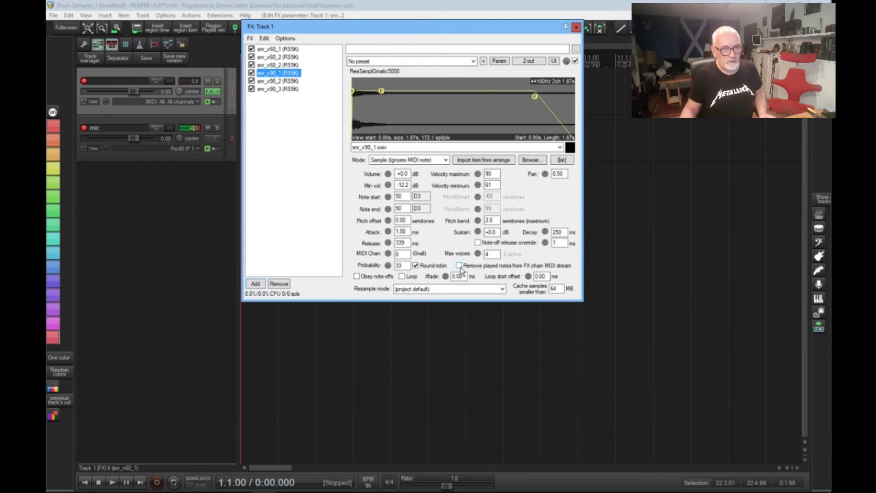
pyautogui.press('Down')
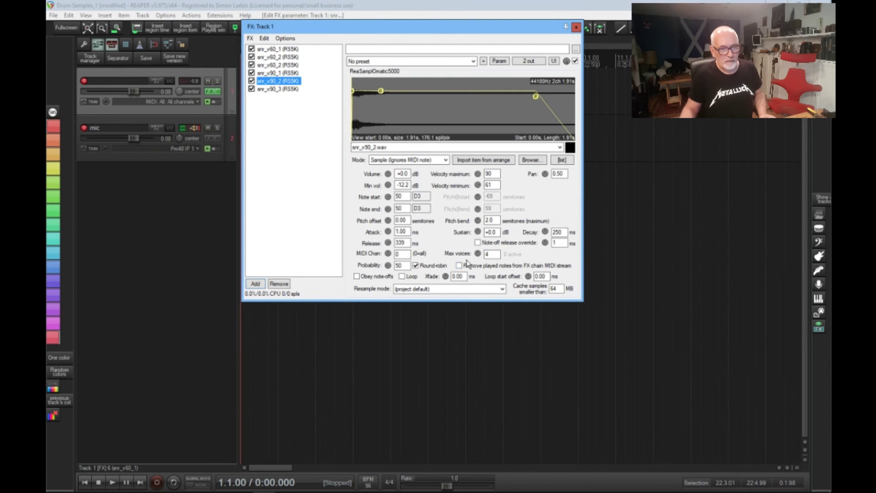
pyautogui.click(459, 265)
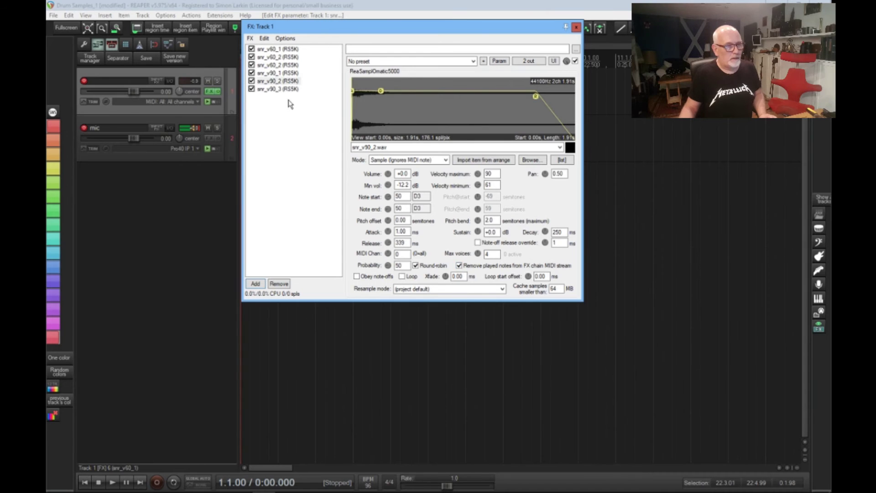
# Paste another copy of the snr_v90_1 sampler at the end of the chain and load snr_v127_1.wav into it
pyautogui.hotkey('ctrl', 'v')
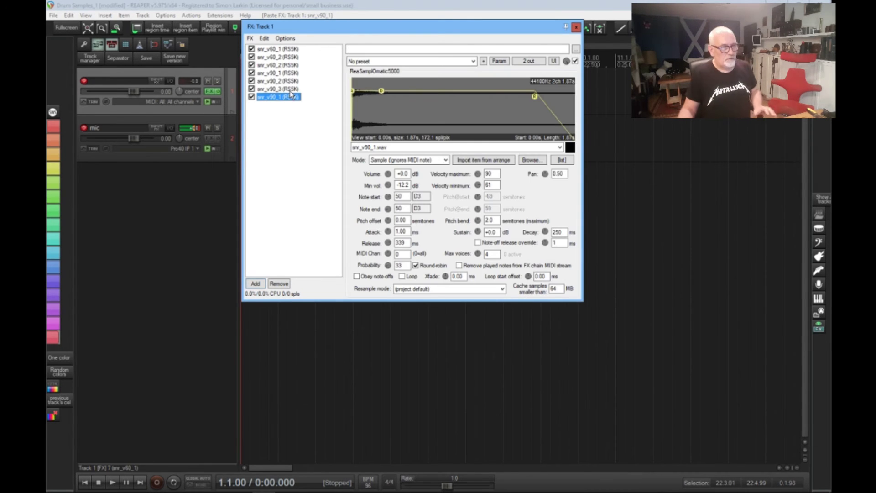
pyautogui.click(476, 149)
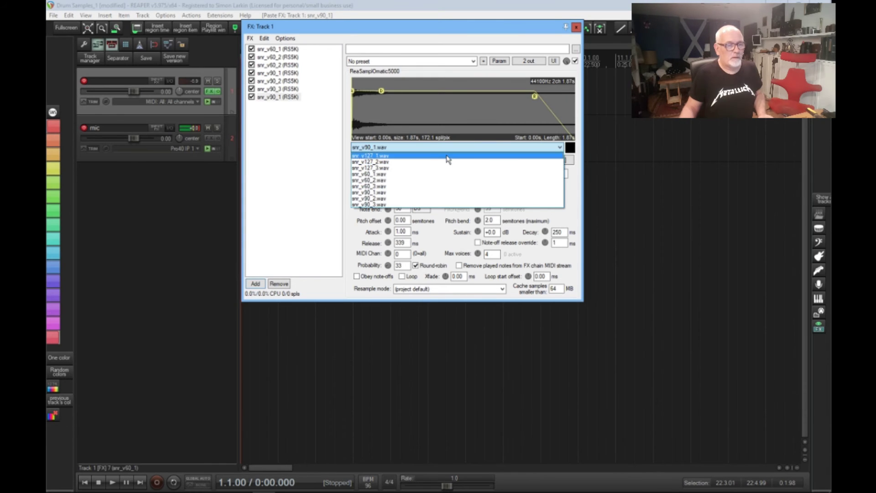
pyautogui.click(447, 158)
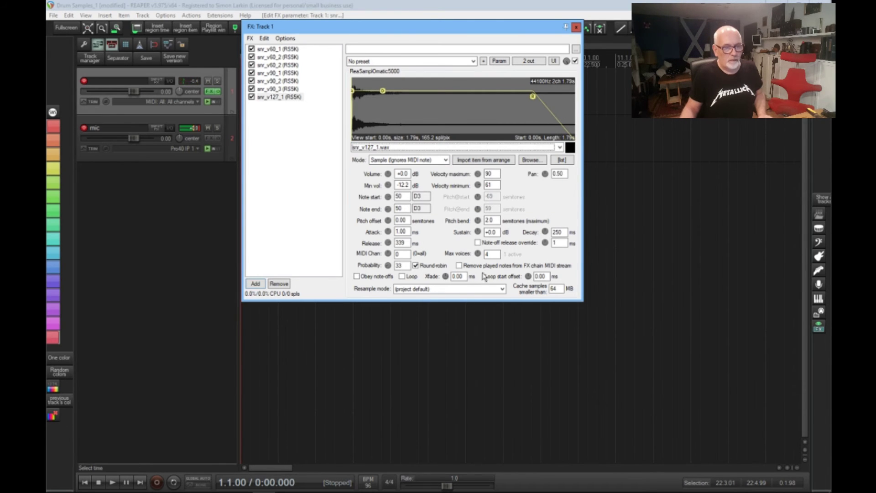
# Enable removing played notes from the MIDI stream for the snr_v127_1 sampler and set its velocity range to 91–127
pyautogui.click(458, 266)
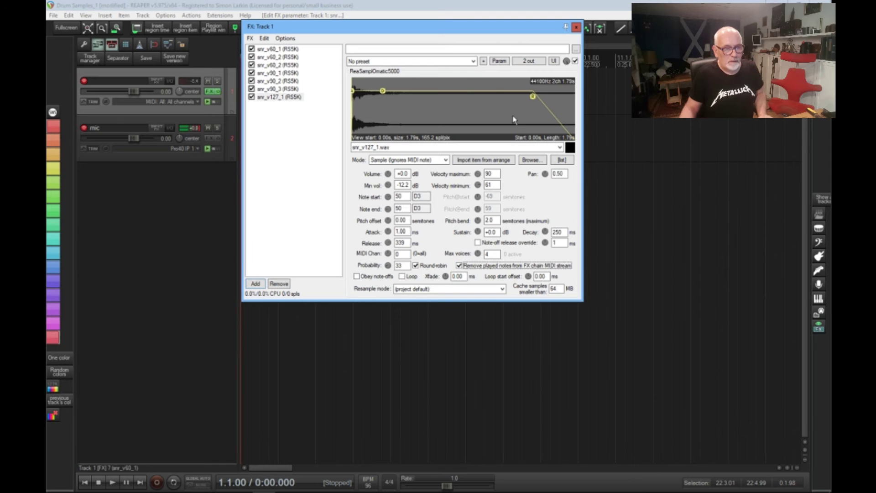
pyautogui.doubleClick(497, 184)
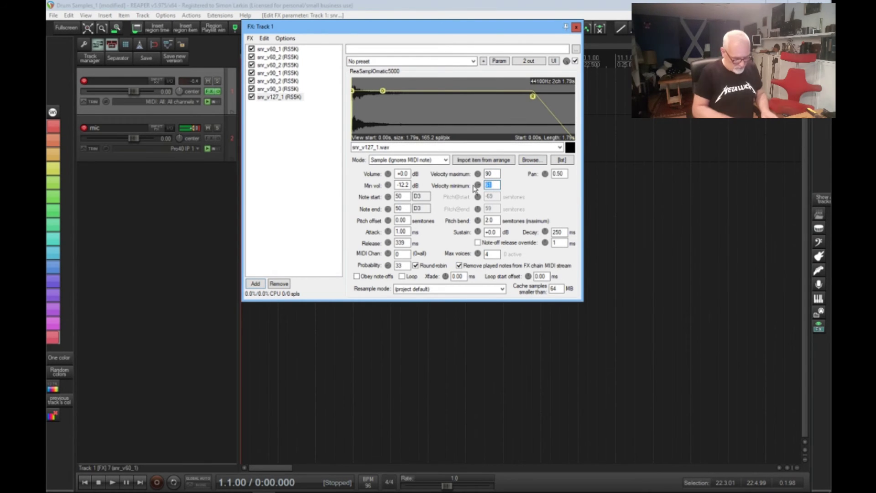
pyautogui.write('9')
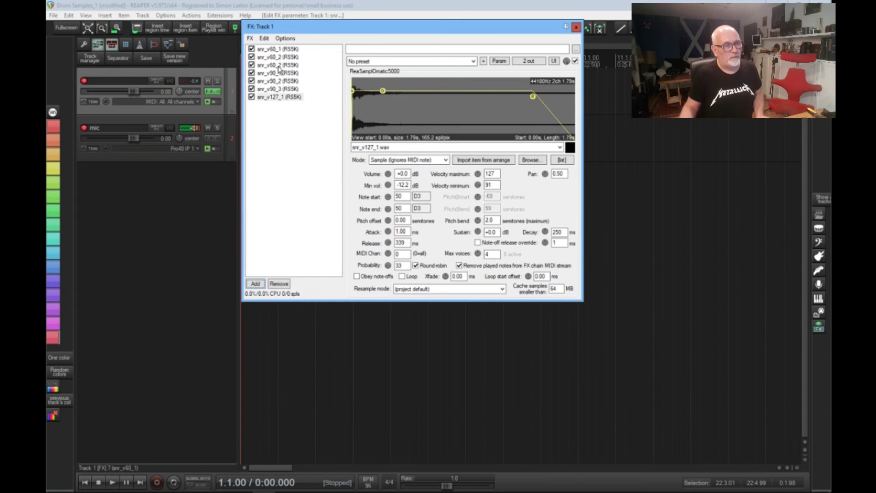
# Paste a copy of the snr_v90_1 sampler after snr_v127_1 and load snr_v127_2.wav into it
pyautogui.click(293, 97)
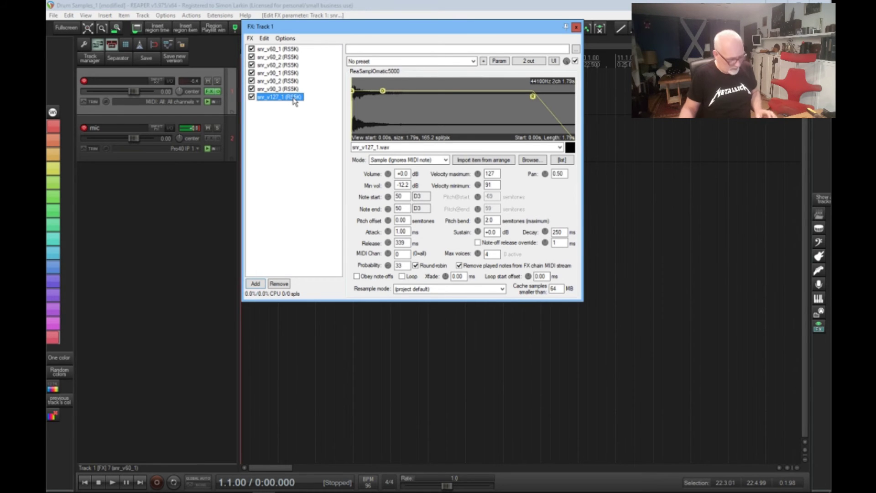
pyautogui.hotkey('ctrl', 'v')
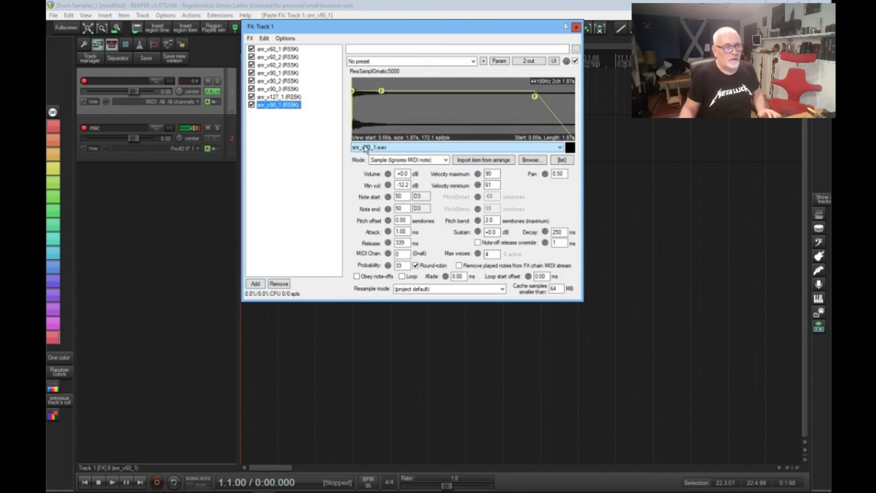
pyautogui.click(442, 147)
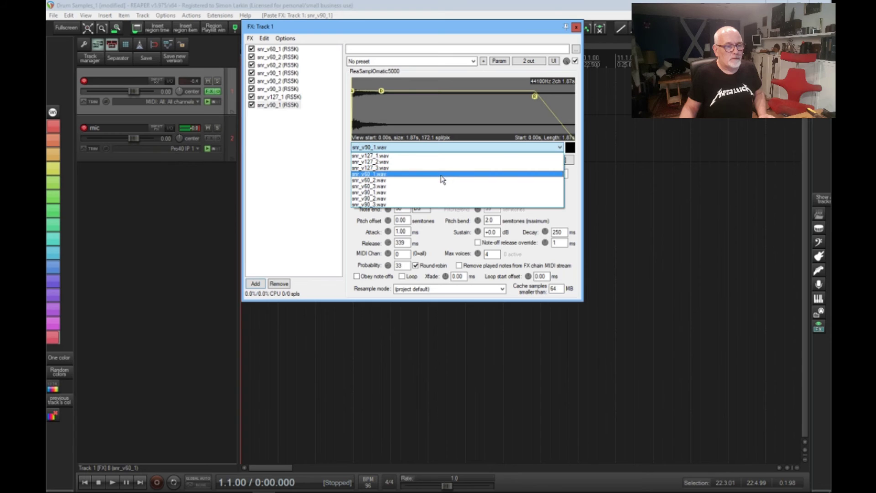
pyautogui.click(442, 162)
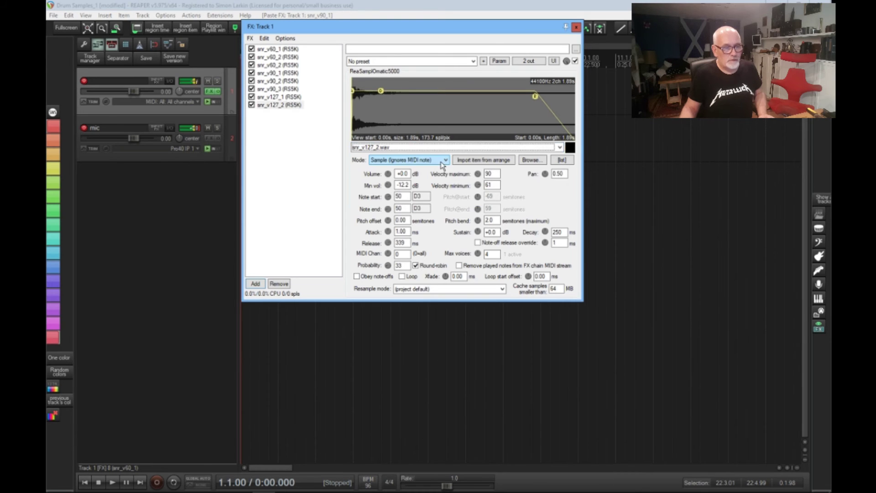
# Set the snr_v127_2 sampler's velocity range to 91–127 and enable removing played notes from the FX chain MIDI stream
pyautogui.click(498, 173)
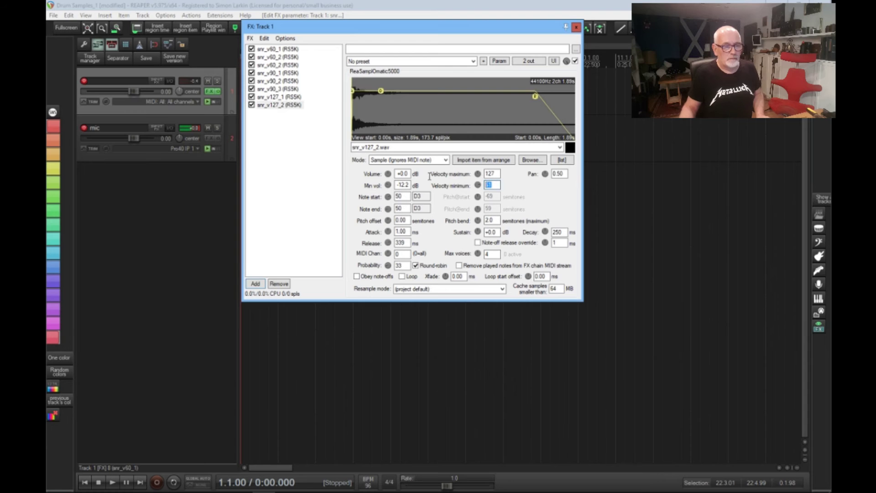
pyautogui.write('91')
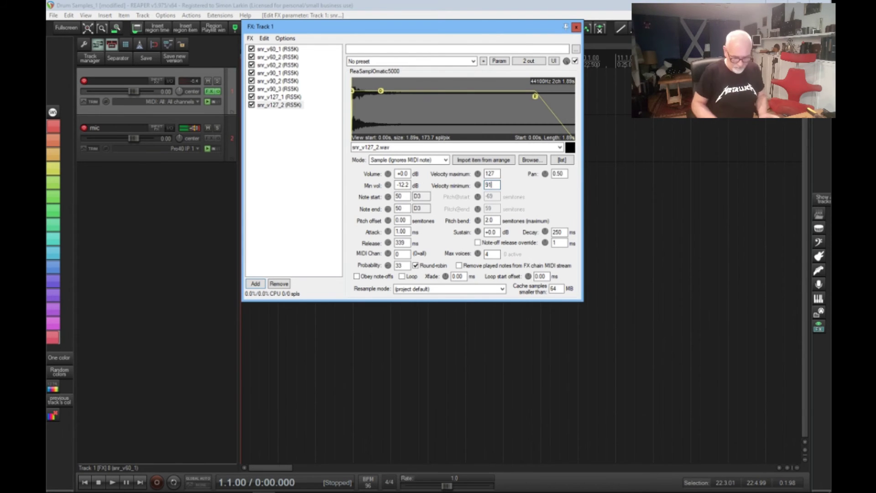
pyautogui.click(459, 266)
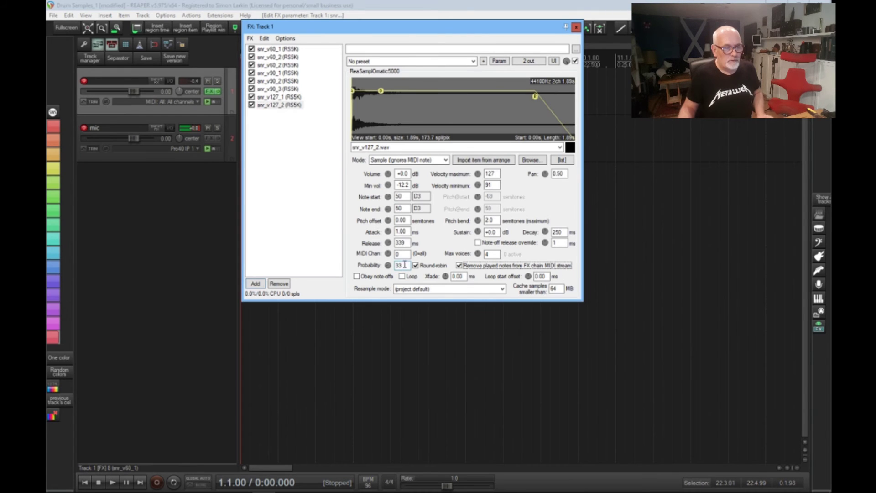
# Set the probability of the snr_v127_2 sampler to 50
pyautogui.hotkey('shift', 'Tab')
pyautogui.hotkey('shift', 'Tab')
pyautogui.write('50')
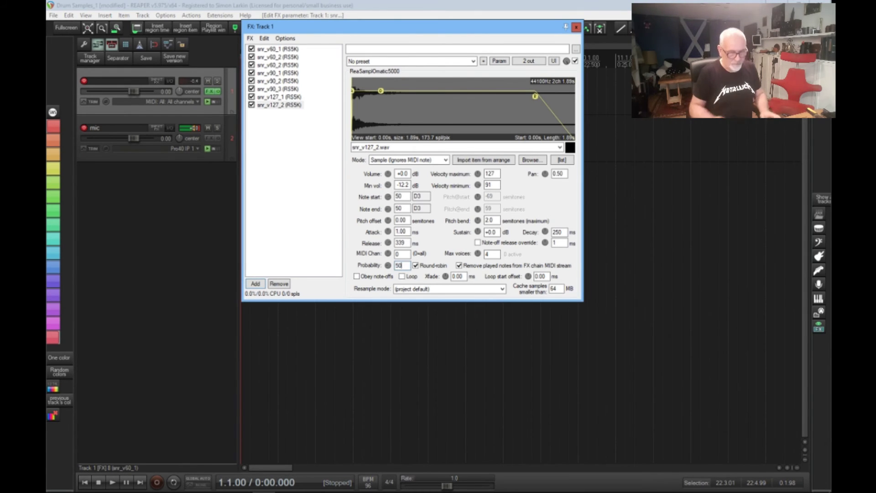
# Duplicate the snr_v127_2 sampler at the end of the FX chain and set the copy's probability to 100
pyautogui.click(293, 105)
pyautogui.rightClick(293, 105)
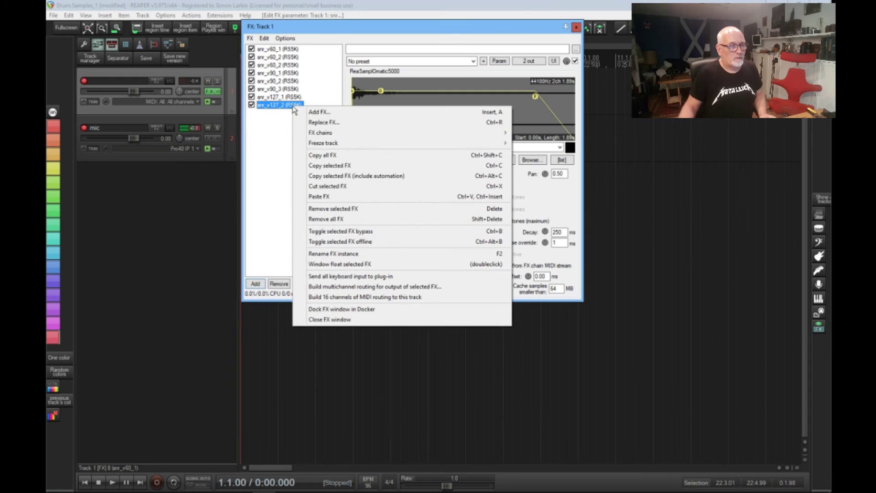
pyautogui.click(341, 165)
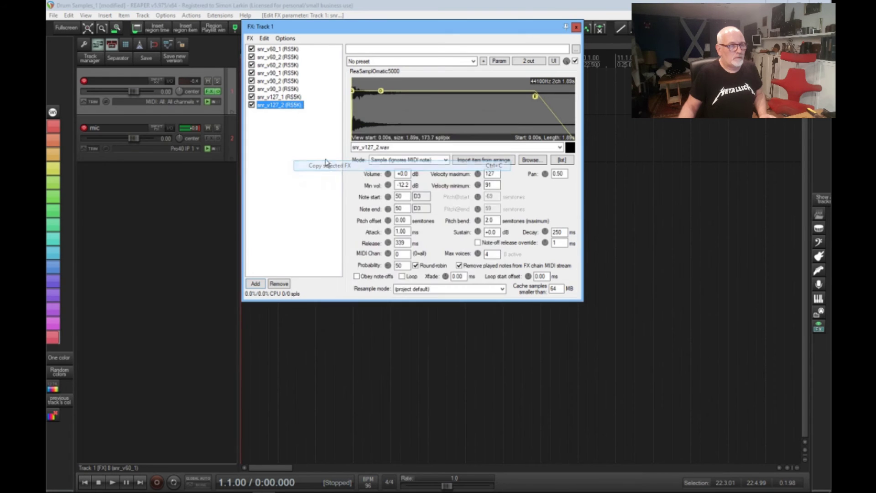
pyautogui.rightClick(275, 138)
pyautogui.click(302, 226)
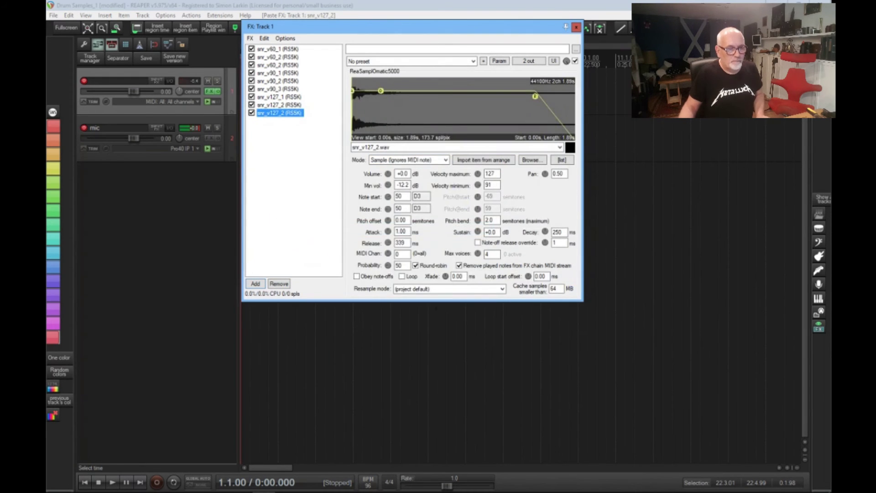
pyautogui.doubleClick(388, 266)
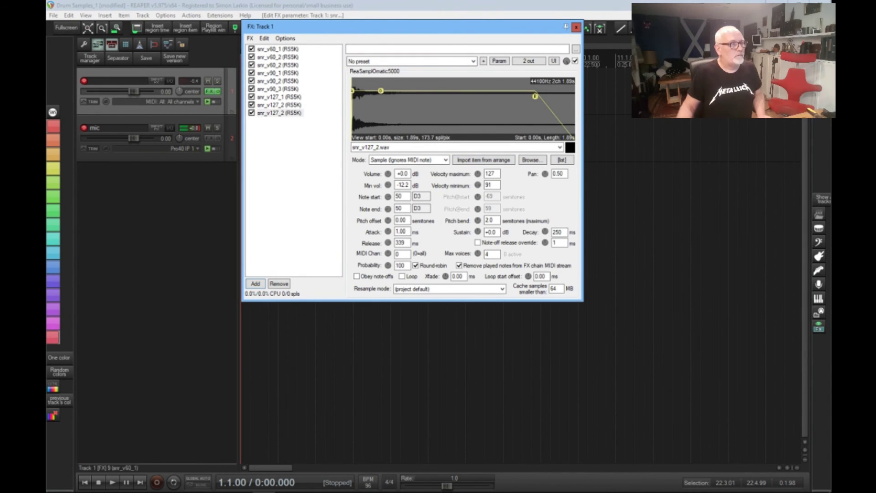
# Open the virtual MIDI keyboard and reposition it so the C3 octave is visible
pyautogui.click(85, 15)
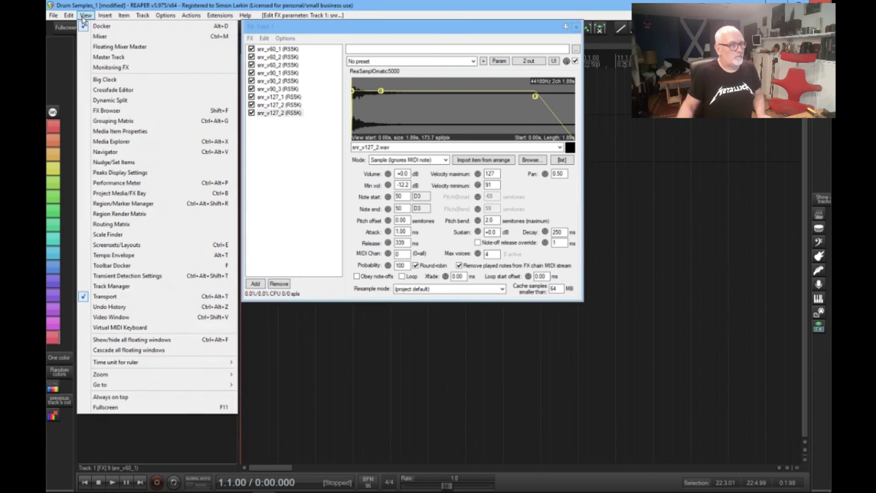
pyautogui.click(109, 327)
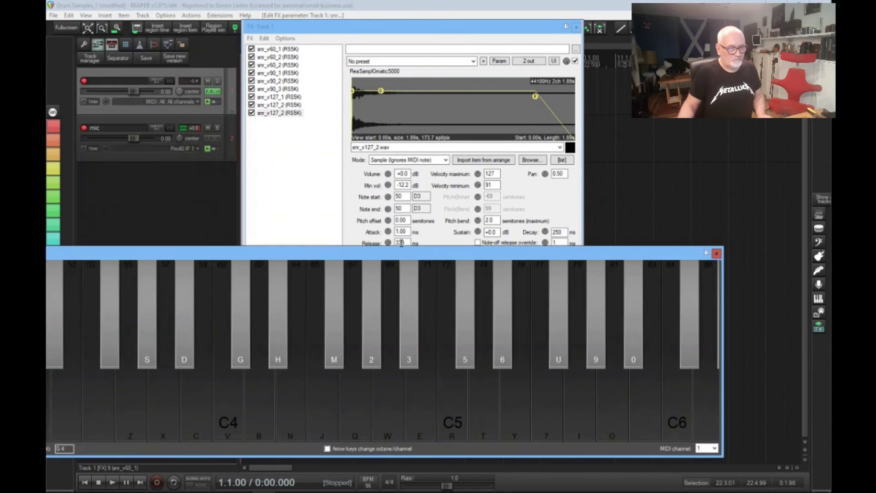
pyautogui.moveTo(176, 254); pyautogui.dragTo(380, 254)
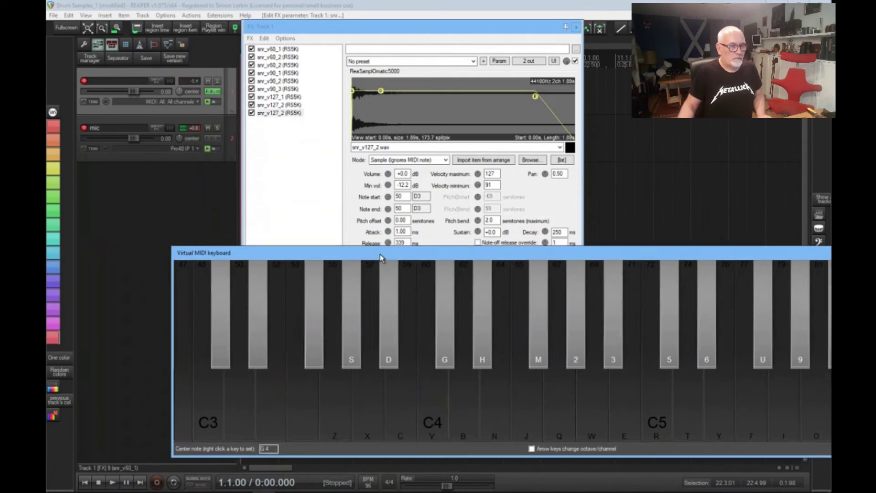
# Play D3 (note 50) repeatedly on the virtual MIDI keyboard to audition the snare samples
pyautogui.click(242, 432)
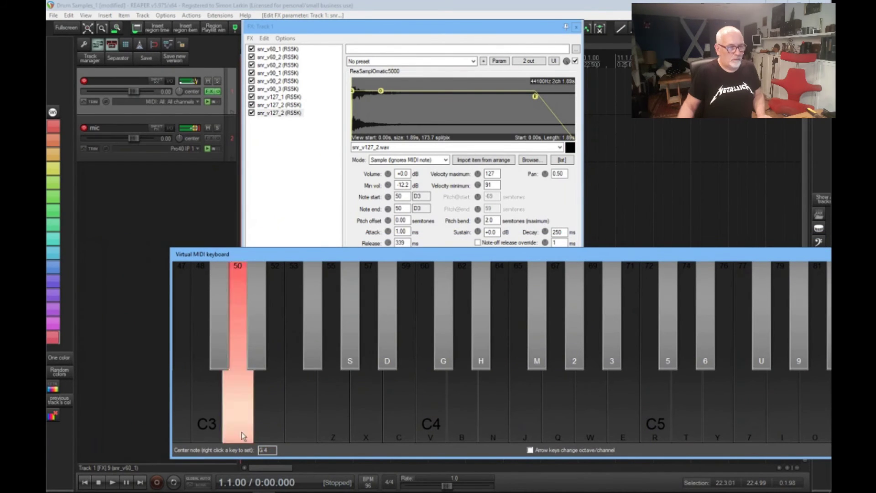
pyautogui.click(242, 433)
pyautogui.click(242, 434)
pyautogui.click(242, 433)
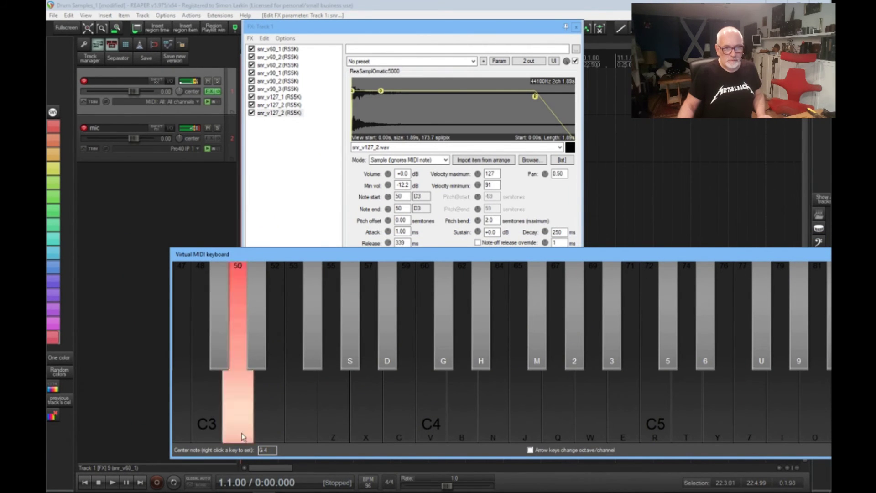
pyautogui.click(242, 433)
pyautogui.click(241, 433)
pyautogui.click(242, 434)
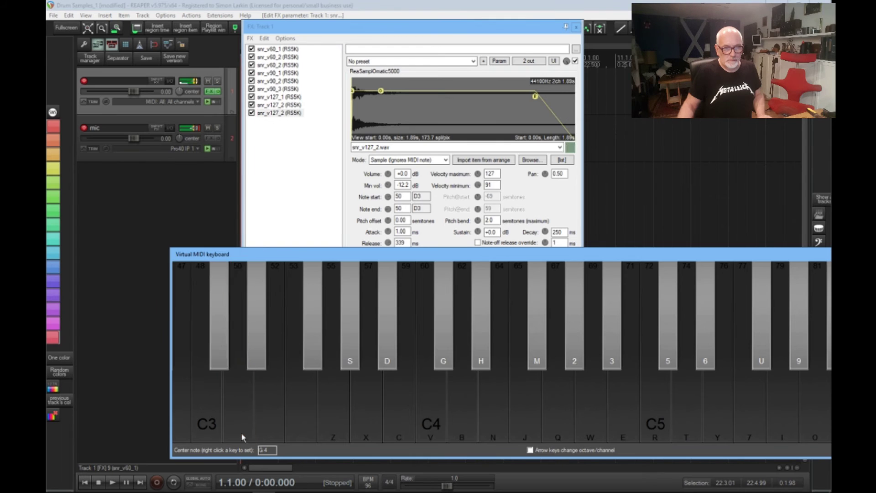
pyautogui.click(242, 434)
pyautogui.click(242, 433)
pyautogui.click(241, 431)
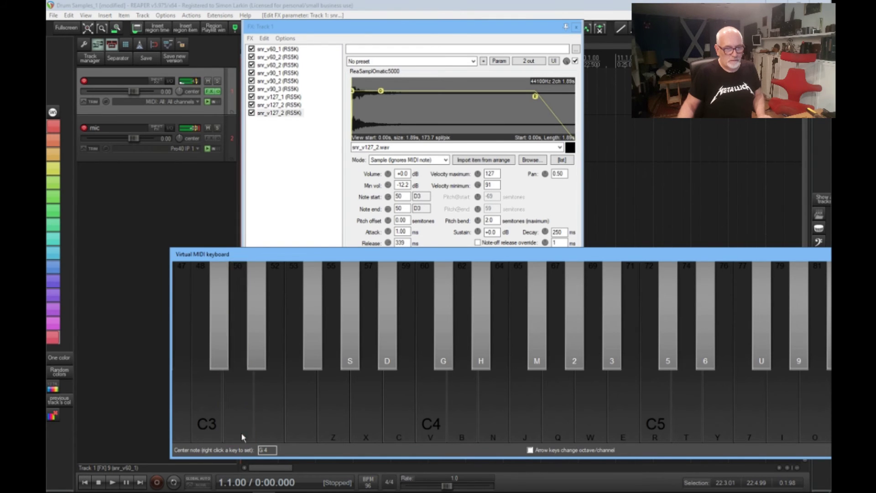
pyautogui.click(241, 432)
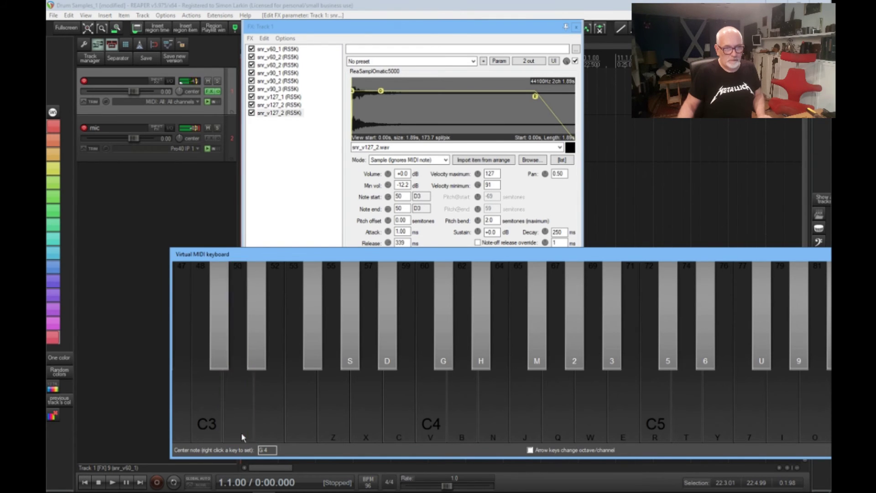
# Float the last three samplers of the chain in their own windows side by side and close the FX chain window
pyautogui.doubleClick(274, 100)
pyautogui.moveTo(425, 46); pyautogui.dragTo(250, 31)
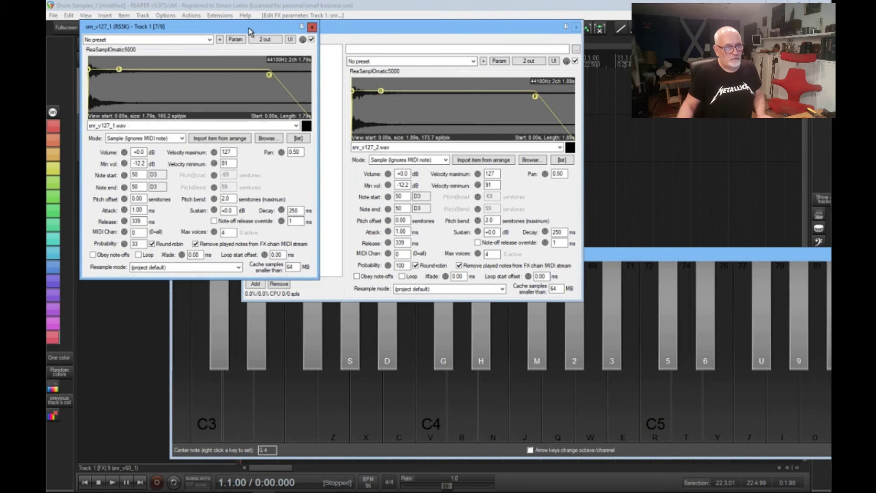
pyautogui.moveTo(438, 34); pyautogui.dragTo(652, 36)
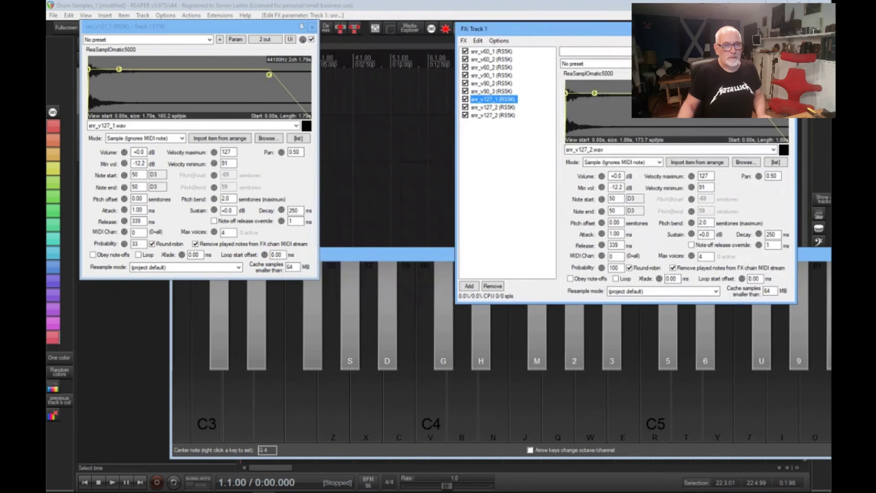
pyautogui.doubleClick(502, 108)
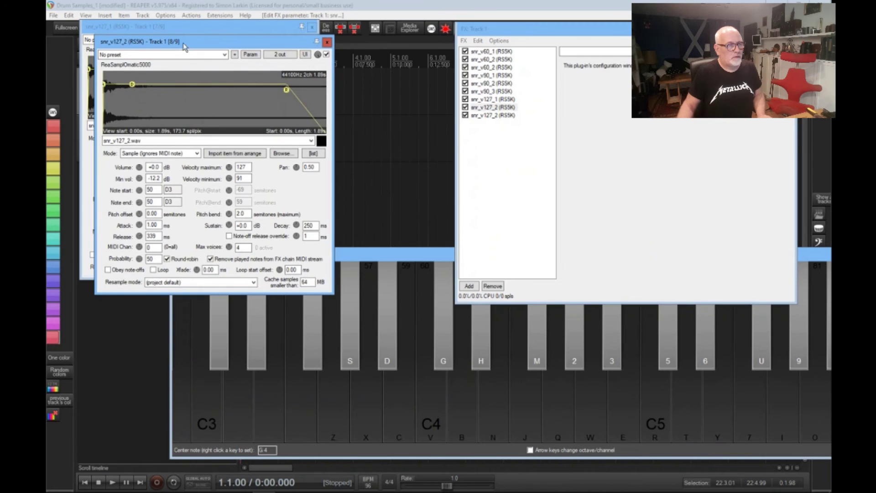
pyautogui.moveTo(184, 45); pyautogui.dragTo(322, 48)
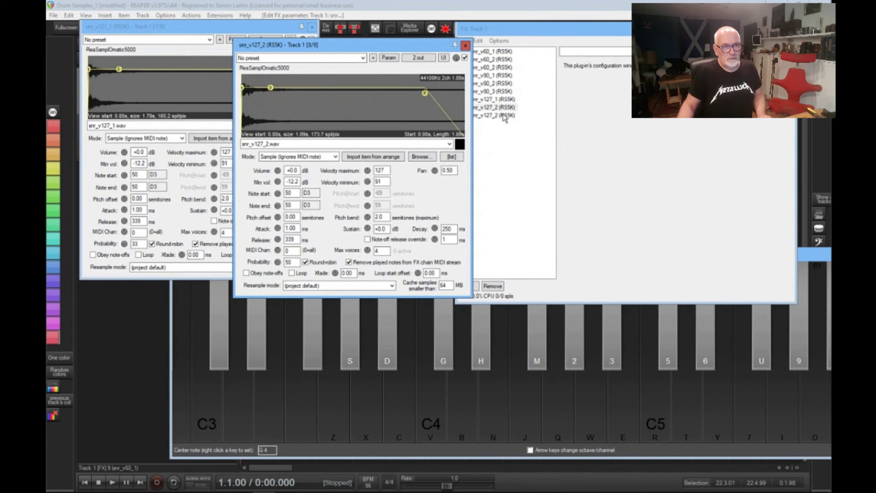
pyautogui.doubleClick(504, 116)
pyautogui.click(792, 28)
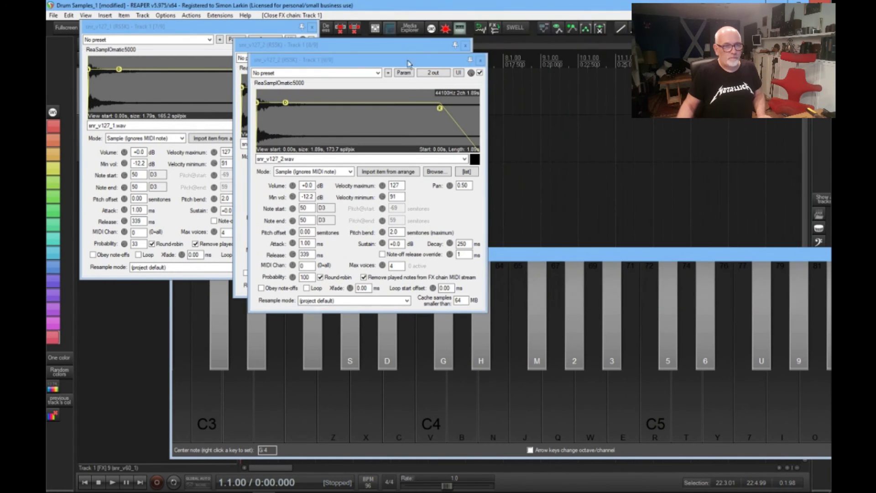
pyautogui.moveTo(319, 60); pyautogui.dragTo(629, 26)
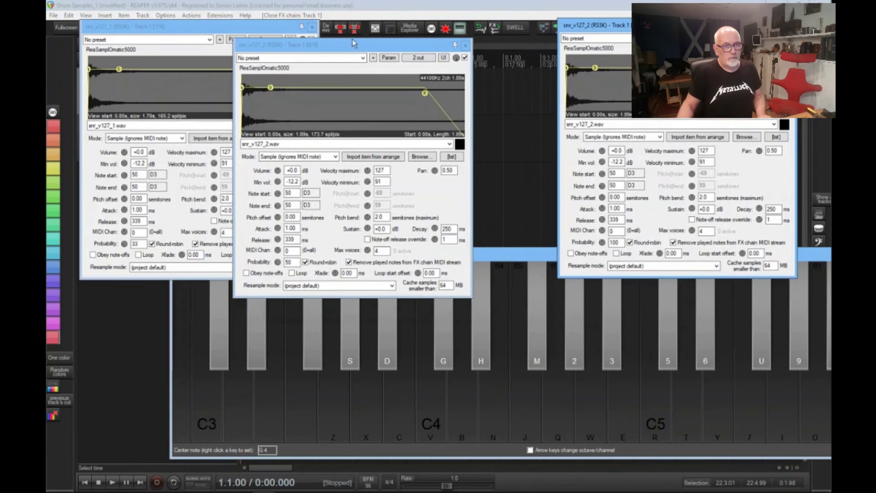
pyautogui.moveTo(393, 49); pyautogui.dragTo(479, 27)
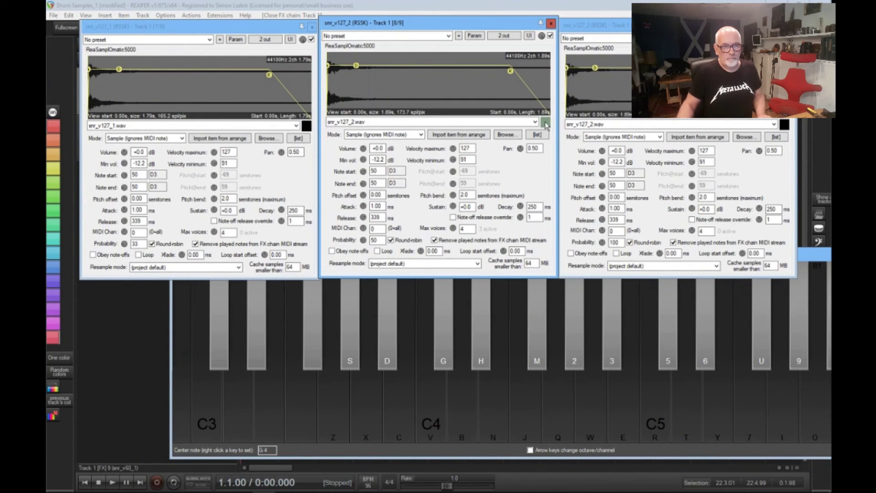
# Play D3 several times while watching which of the three floating samplers triggers
pyautogui.click(238, 437)
pyautogui.click(238, 437)
pyautogui.click(237, 437)
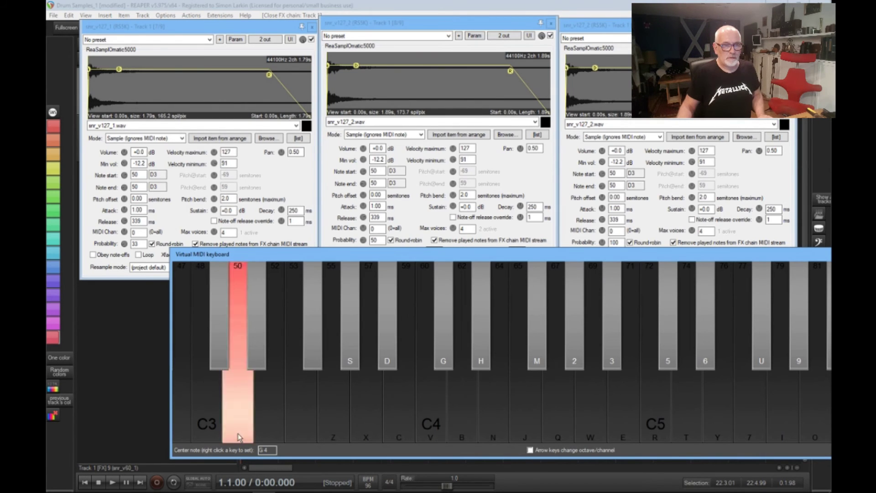
pyautogui.click(238, 437)
pyautogui.click(237, 437)
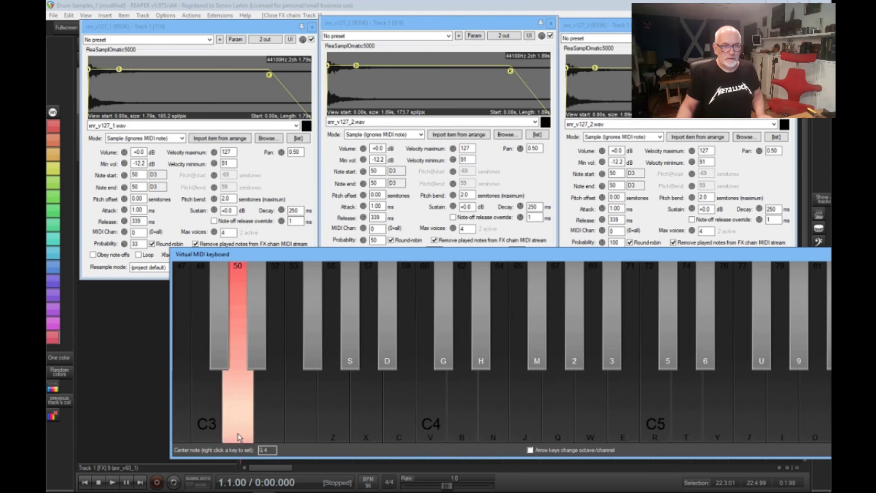
# Disable removing played notes from the FX chain MIDI stream on the last sampler and retest the round-robin by repeating D3
pyautogui.click(672, 243)
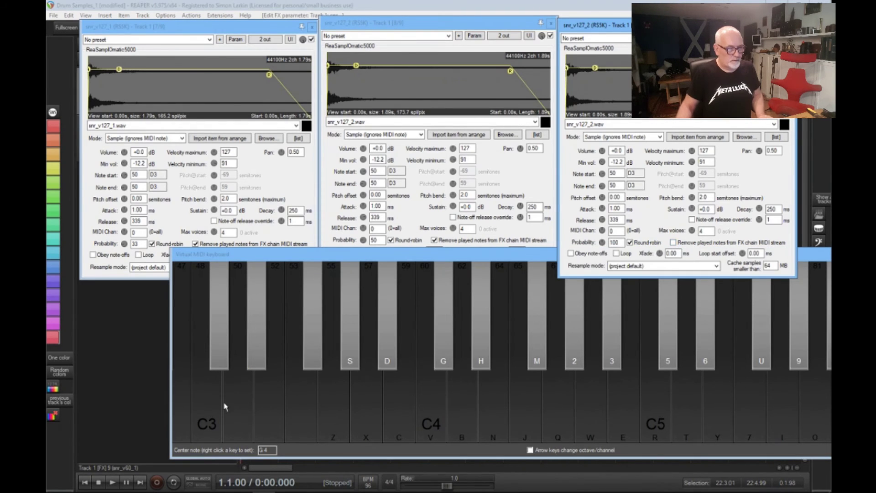
pyautogui.click(242, 423)
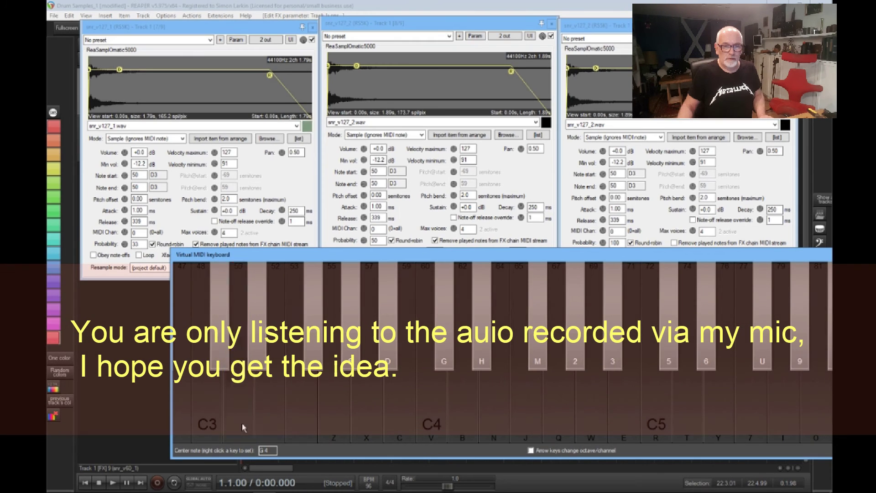
pyautogui.click(242, 422)
pyautogui.click(241, 423)
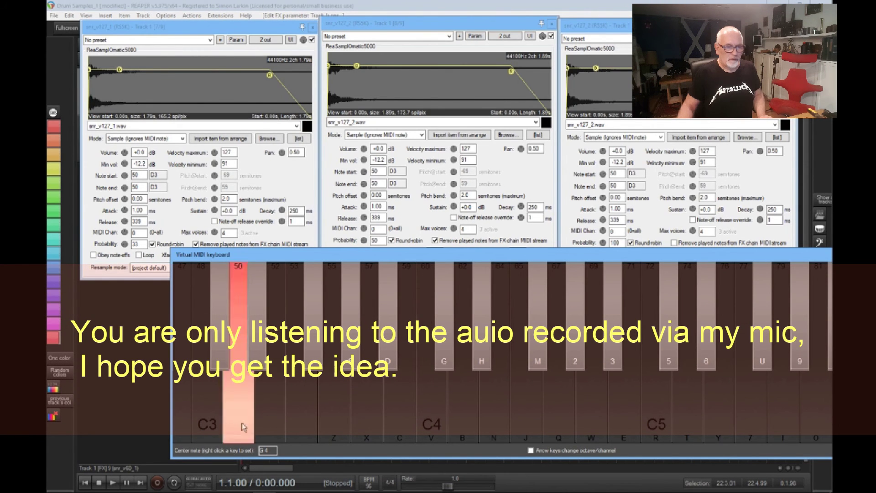
pyautogui.click(242, 423)
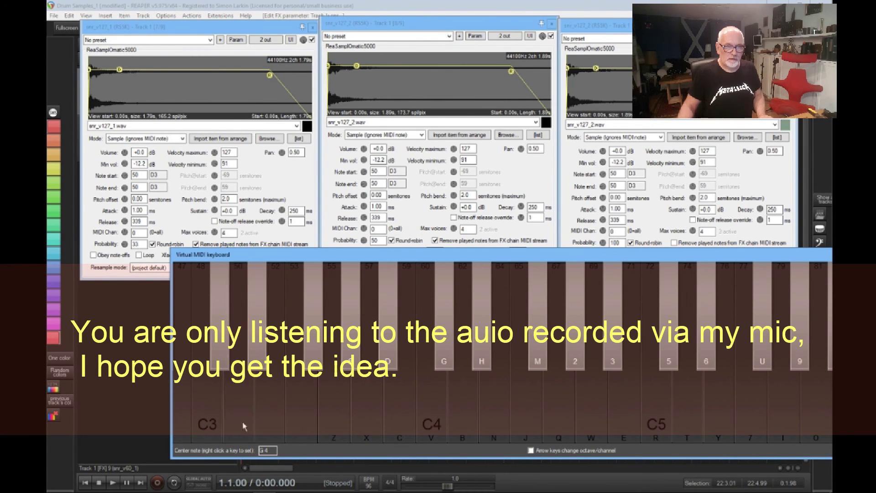
pyautogui.click(243, 424)
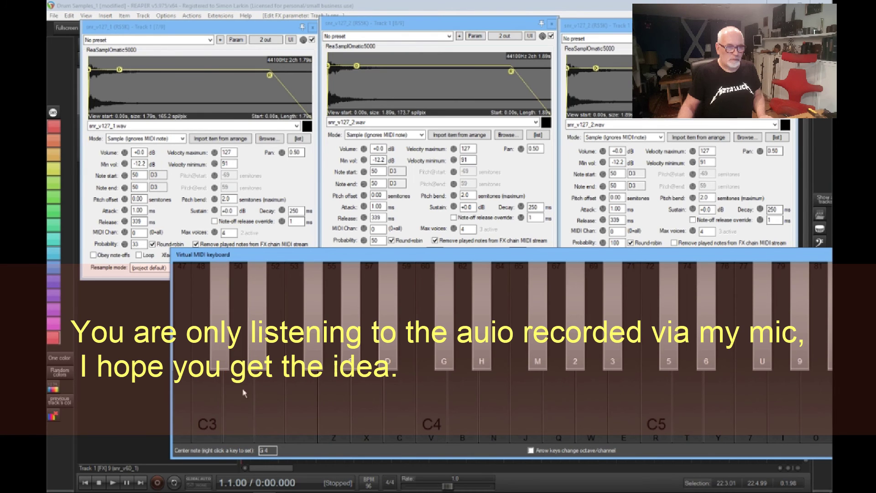
pyautogui.click(239, 376)
pyautogui.click(240, 365)
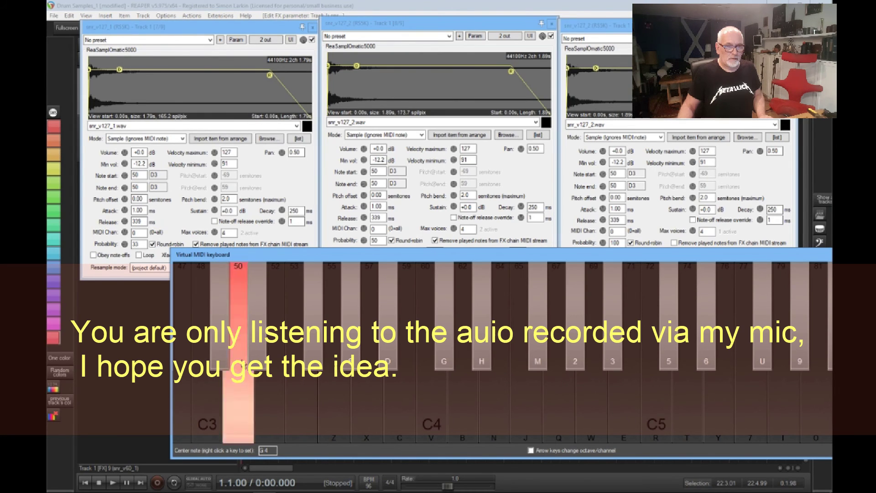
# Play D3 repeatedly on the virtual MIDI keyboard at soft, medium and hard velocities to check the snare's round-robin and velocity layers
pyautogui.click(242, 331)
pyautogui.click(240, 334)
pyautogui.click(241, 338)
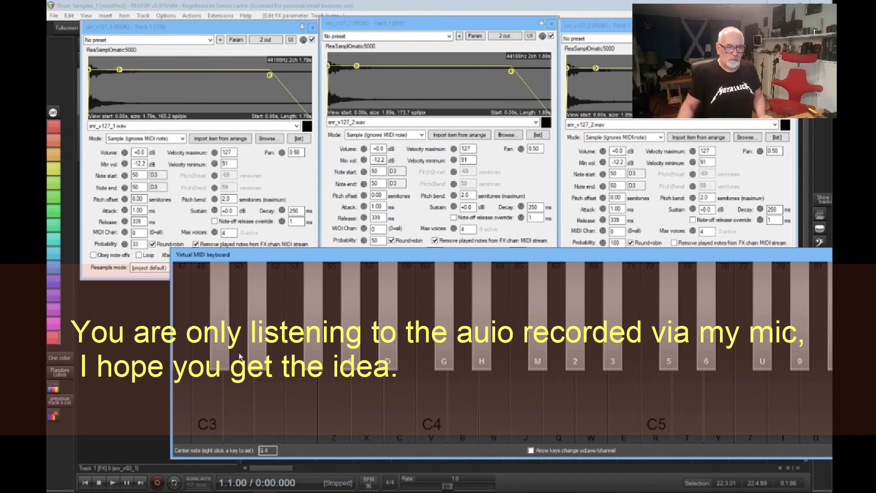
pyautogui.click(237, 283)
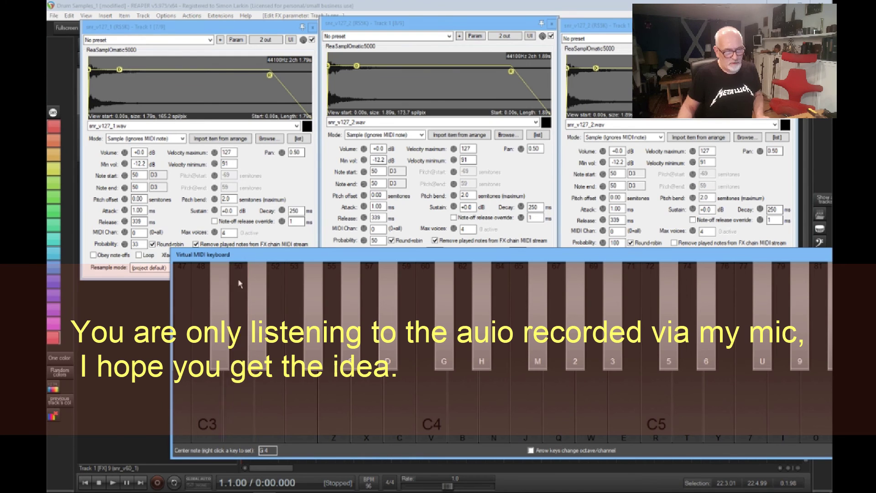
pyautogui.click(239, 284)
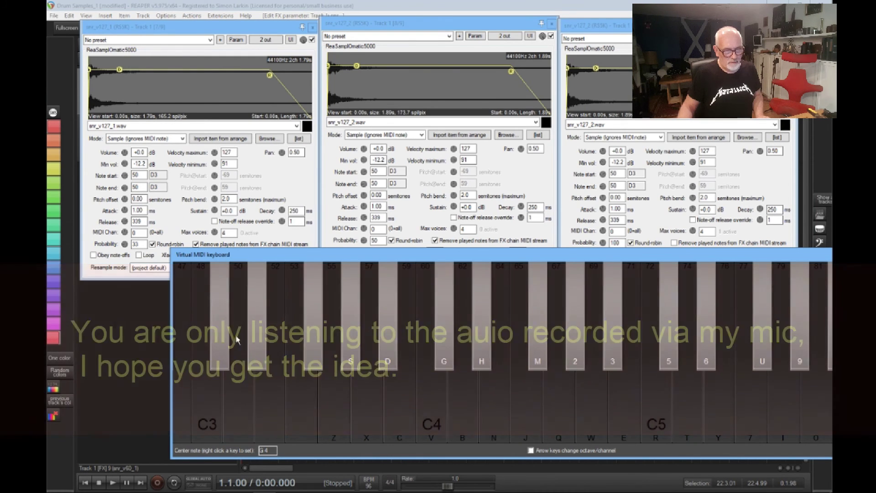
pyautogui.click(236, 337)
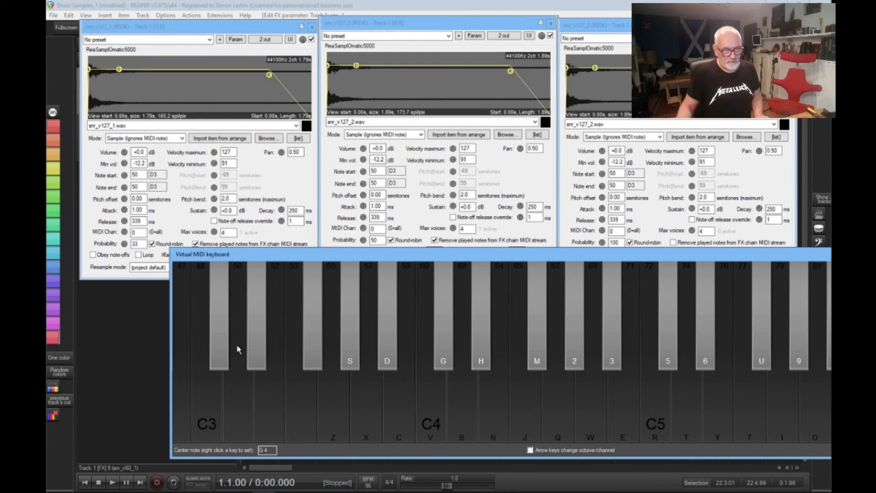
pyautogui.click(237, 344)
pyautogui.click(240, 338)
pyautogui.click(240, 337)
pyautogui.click(240, 337)
pyautogui.click(241, 337)
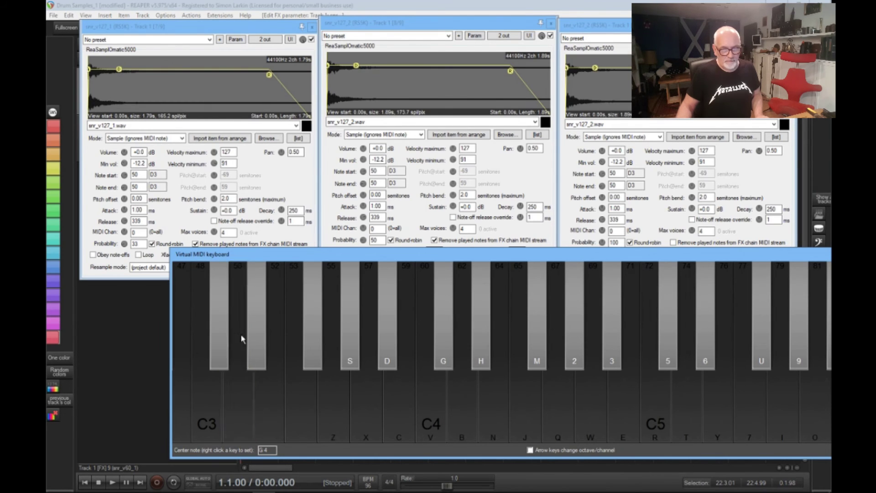
pyautogui.click(245, 413)
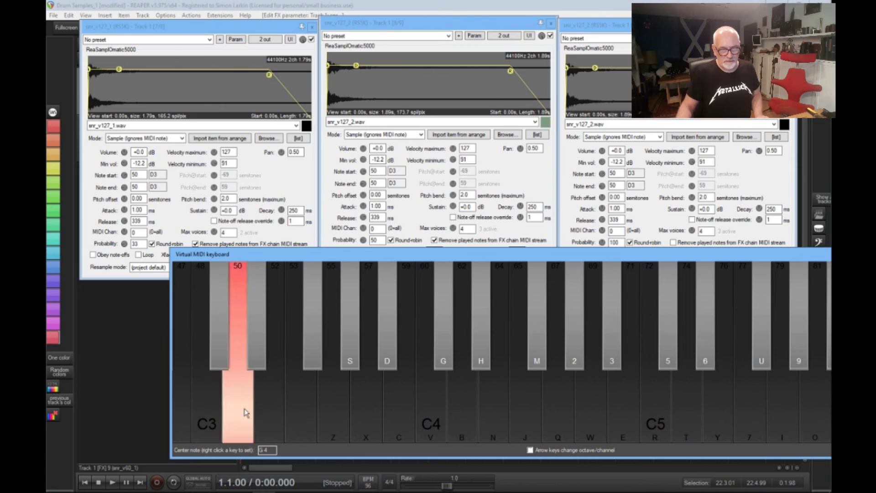
pyautogui.click(238, 364)
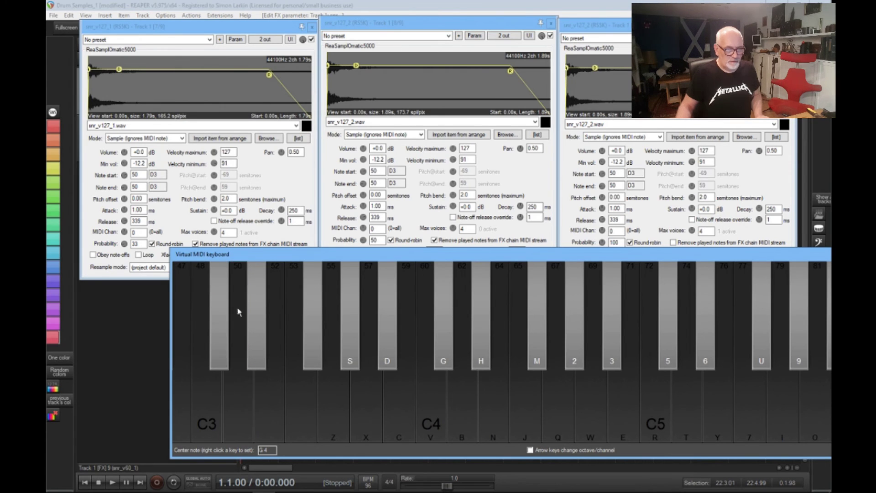
pyautogui.click(237, 275)
pyautogui.click(240, 387)
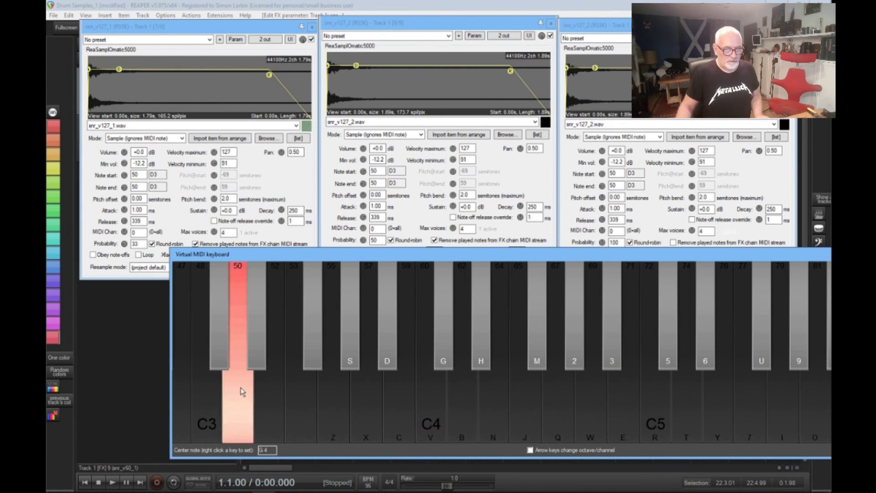
pyautogui.click(248, 438)
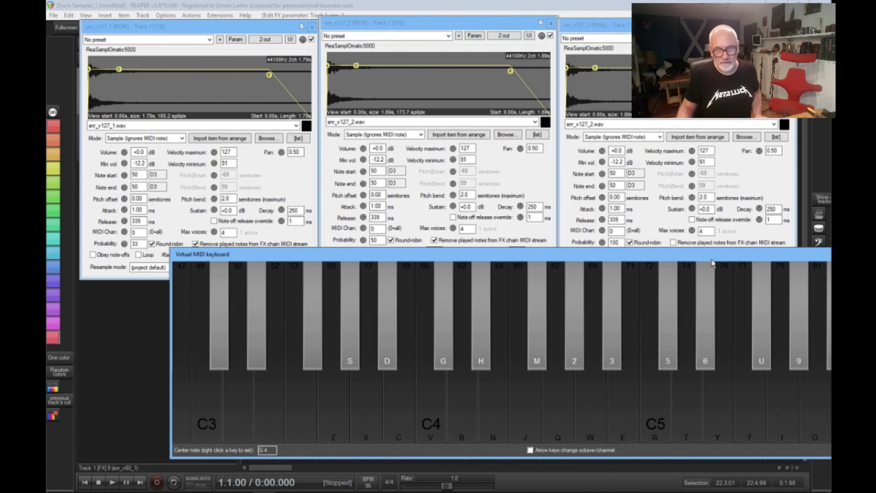